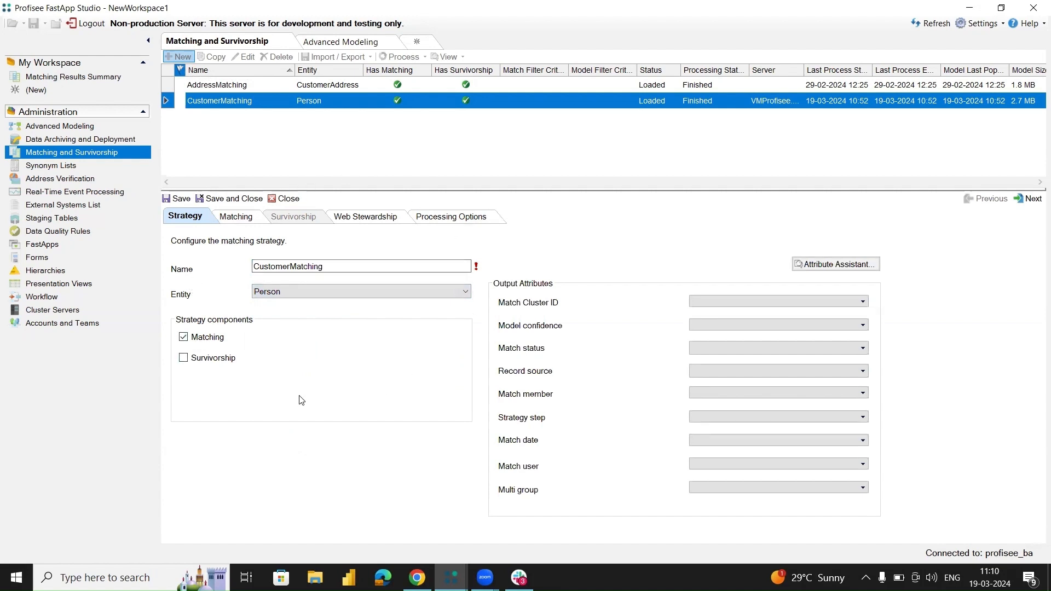
Enable the Survivorship strategy component and run the Attribute Assistant choosing to select existing and create new output attributes
{"action": "left_click", "coordinate": [188, 360]}
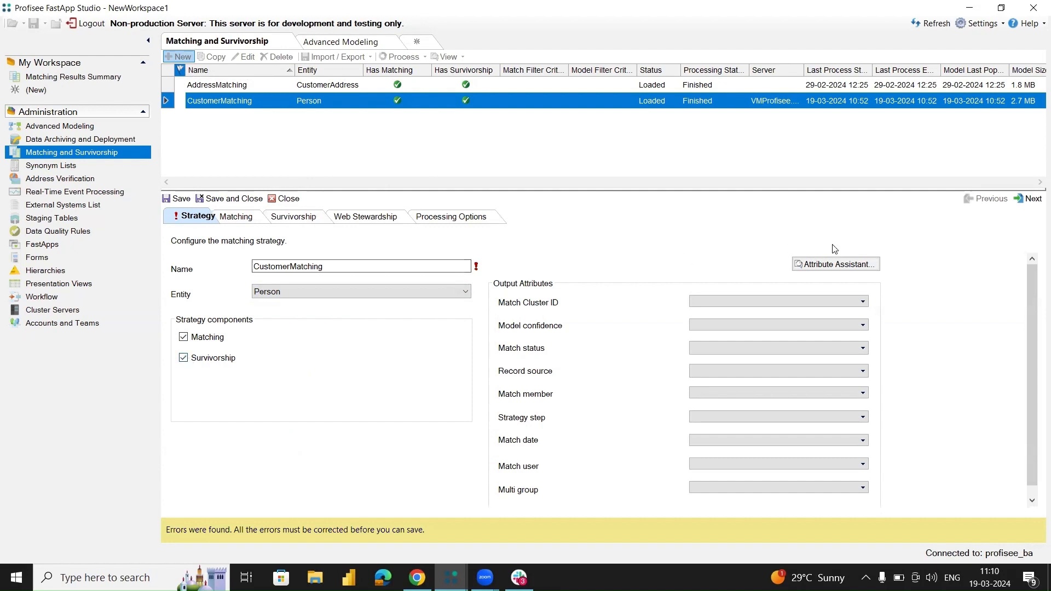
{"action": "left_click", "coordinate": [822, 265]}
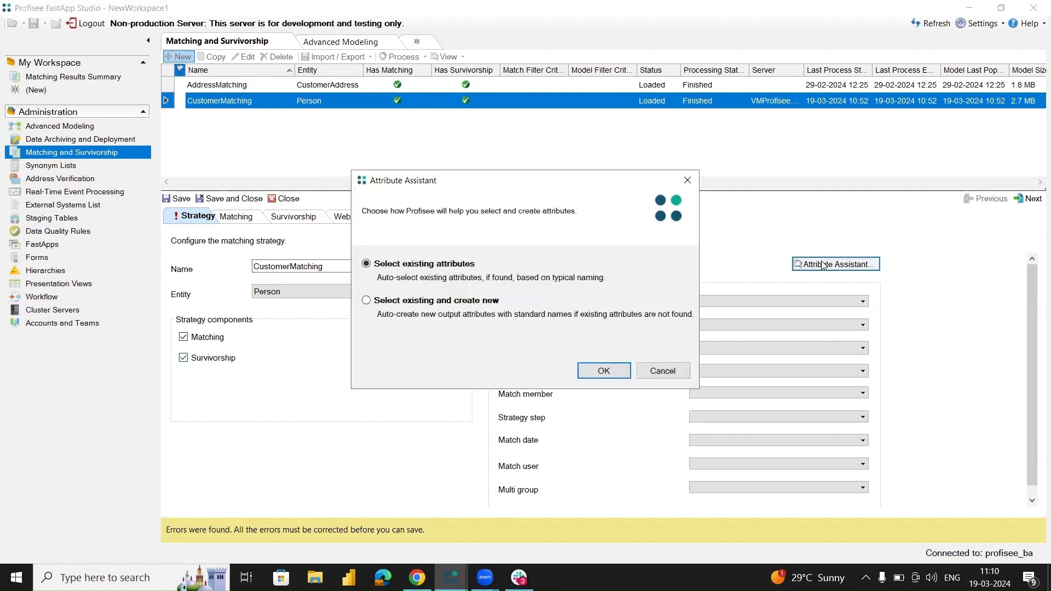
{"action": "left_click", "coordinate": [375, 308]}
{"action": "left_click", "coordinate": [603, 371]}
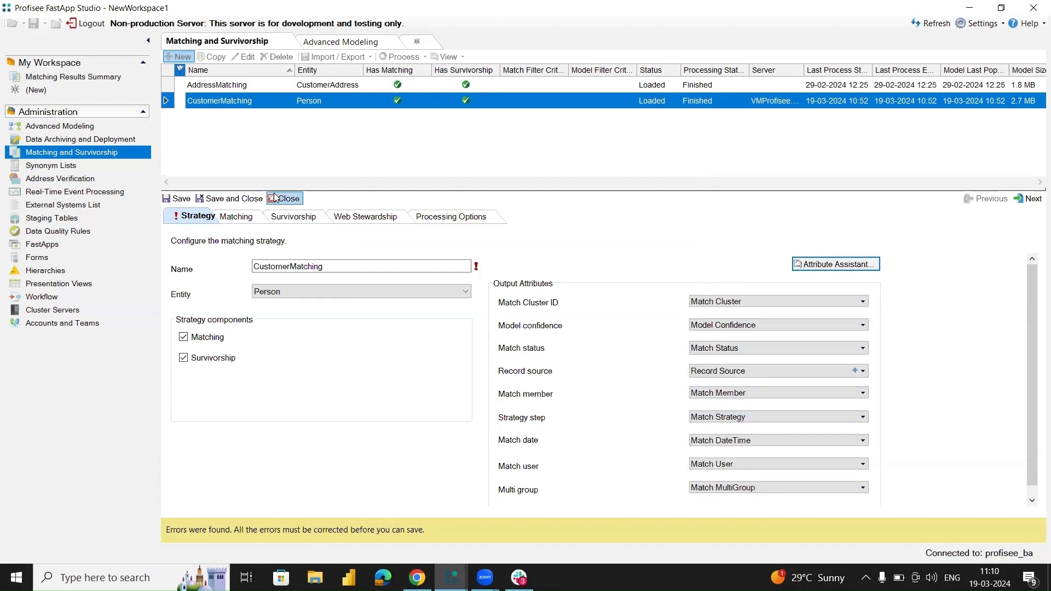
Create a new matching feature set named Set1 and add the SourceEmail attribute to it
{"action": "left_click", "coordinate": [243, 218]}
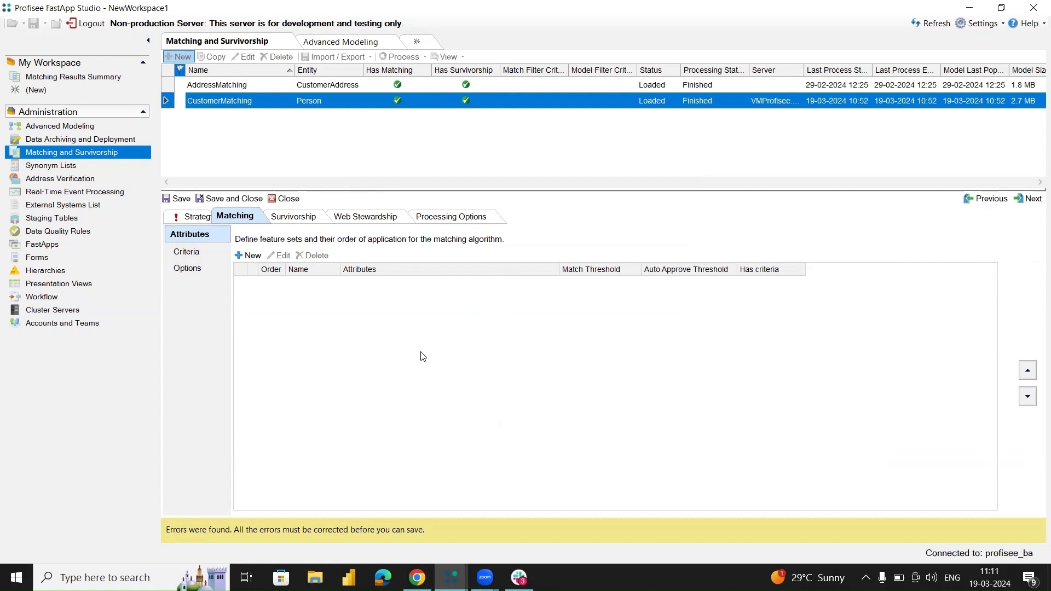
{"action": "left_click", "coordinate": [250, 256]}
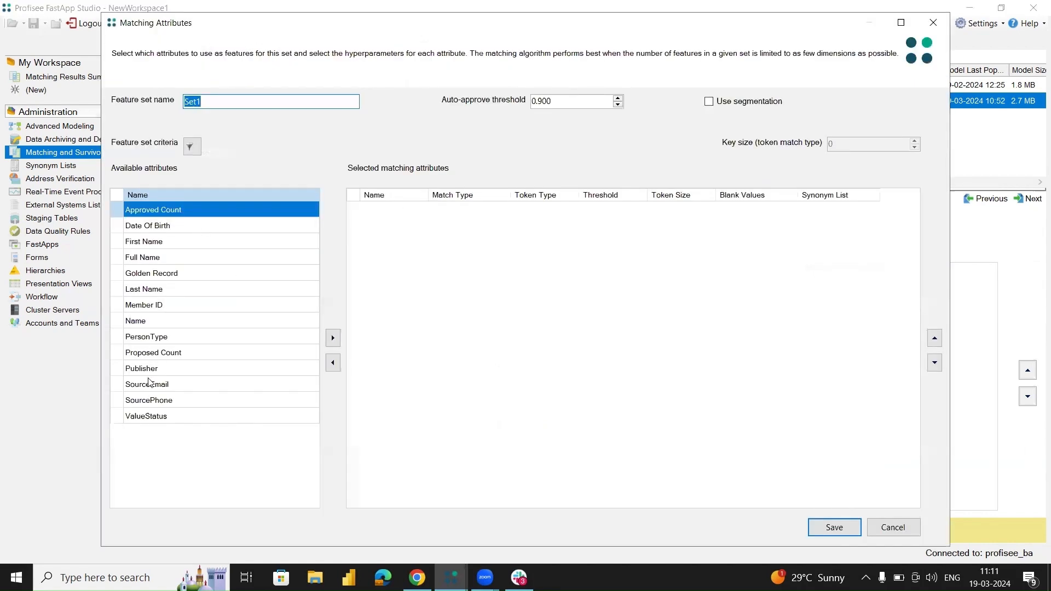
{"action": "left_click", "coordinate": [183, 389]}
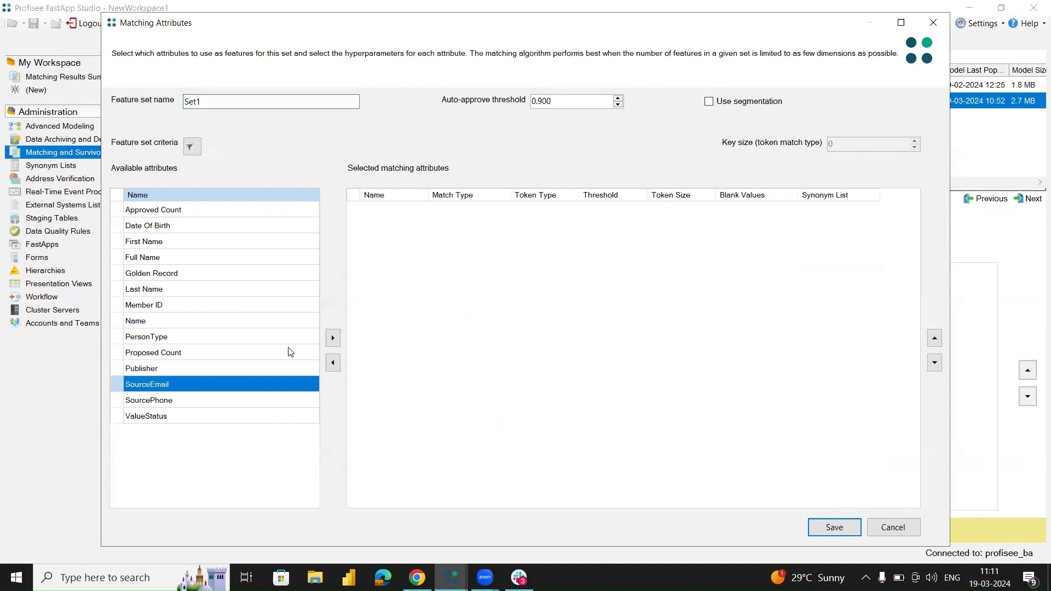
{"action": "left_click", "coordinate": [331, 339]}
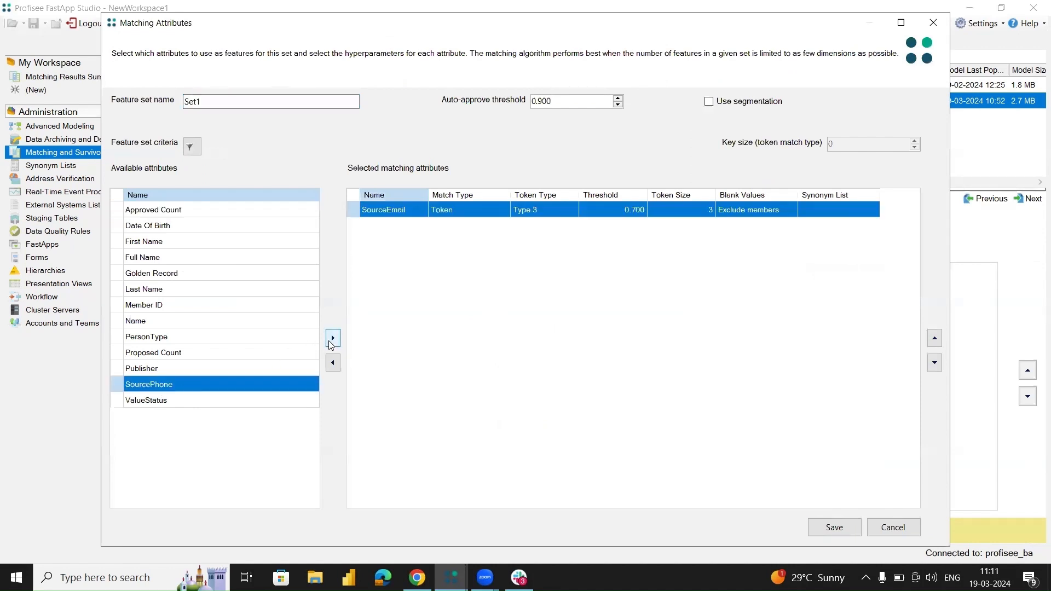
Set the SourceEmail match type to Exact with a threshold of 1.000 and save the feature set
{"action": "left_click", "coordinate": [473, 211]}
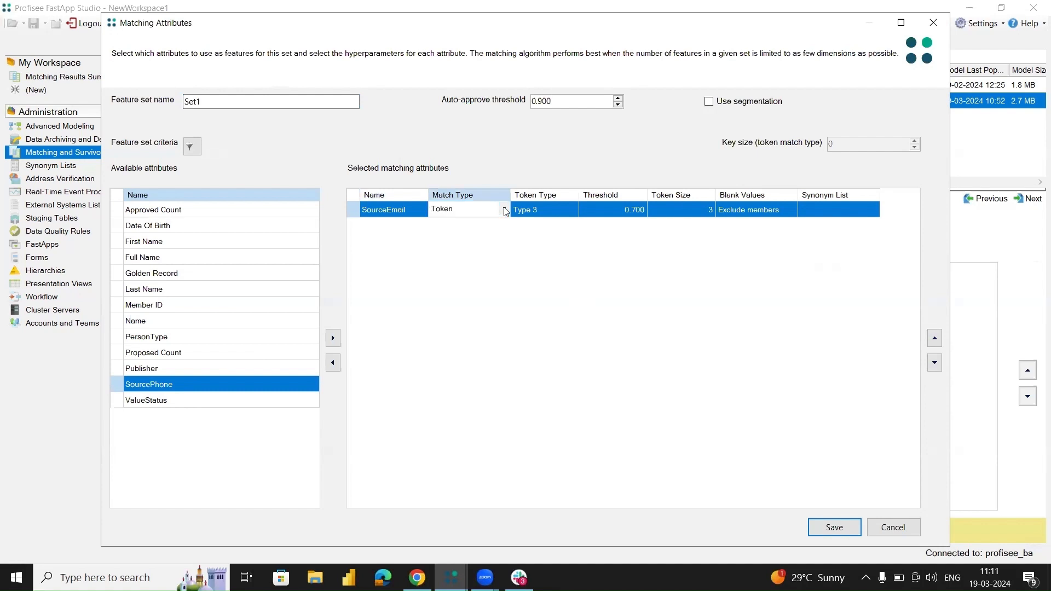
{"action": "left_click", "coordinate": [460, 209]}
{"action": "left_click", "coordinate": [441, 239]}
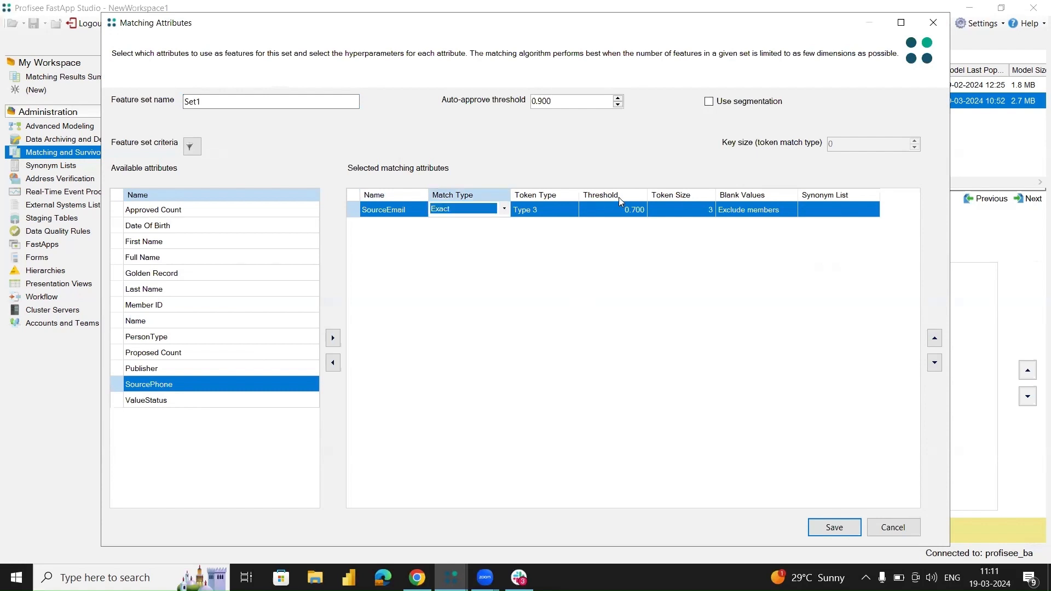
{"action": "left_click", "coordinate": [633, 213]}
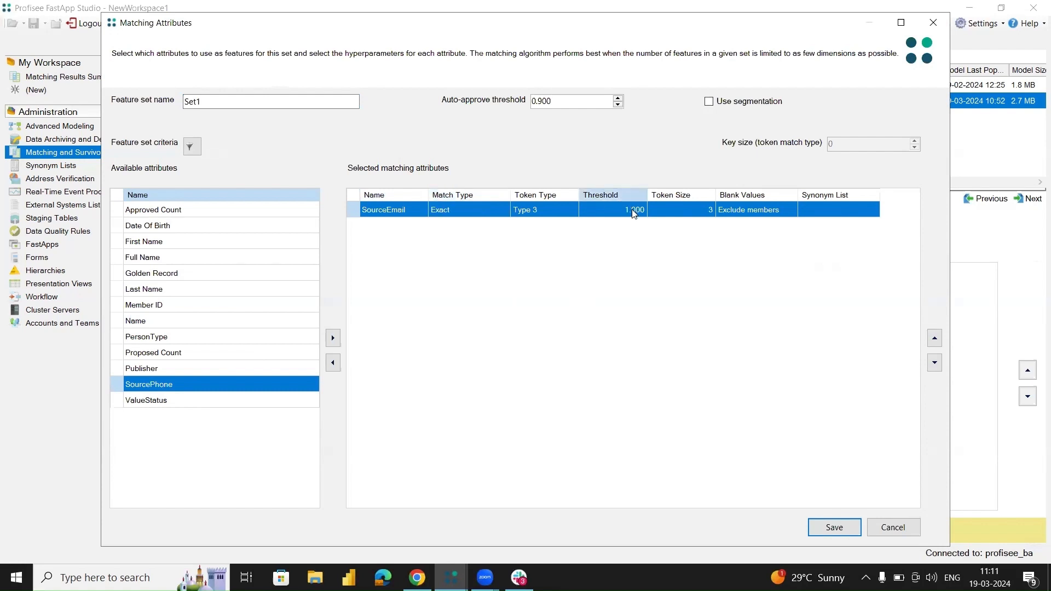
{"action": "left_click", "coordinate": [833, 526]}
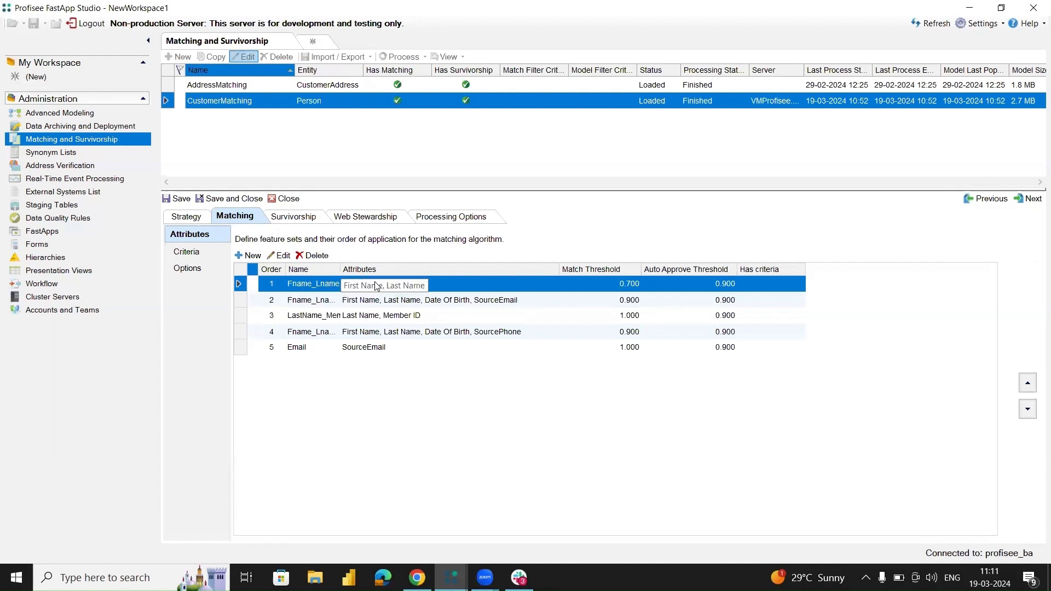
Review the existing matching feature sets, then the matching criteria and matching options pages
{"action": "left_click", "coordinate": [239, 300]}
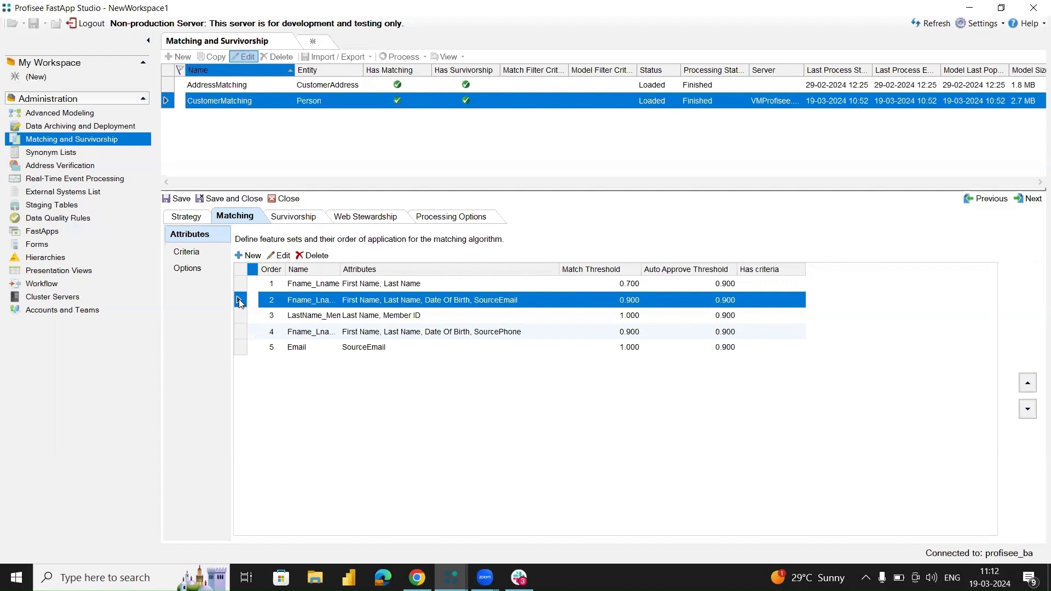
{"action": "left_click", "coordinate": [238, 316]}
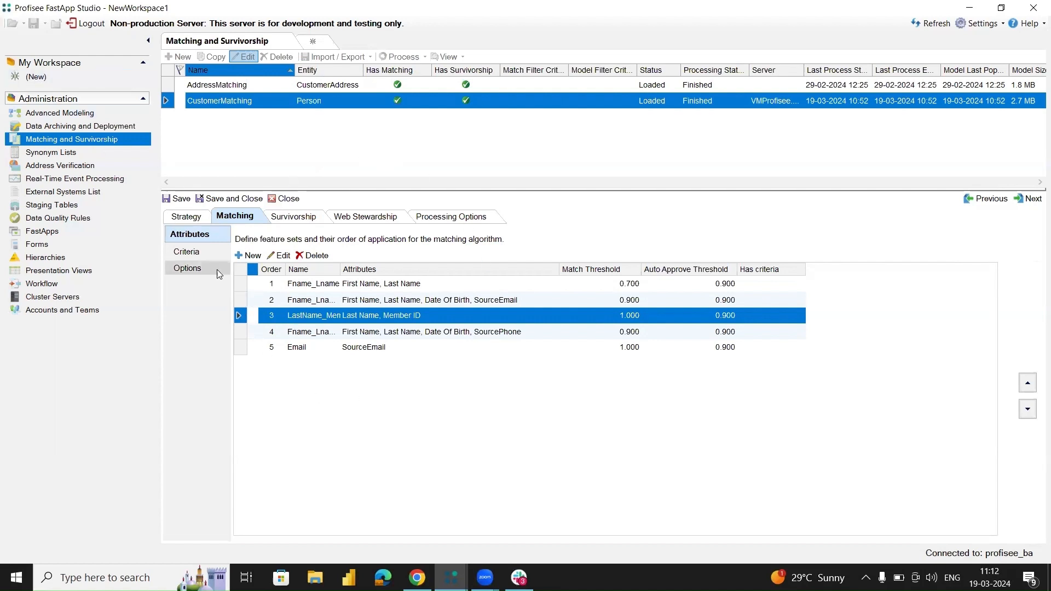
{"action": "left_click", "coordinate": [185, 252]}
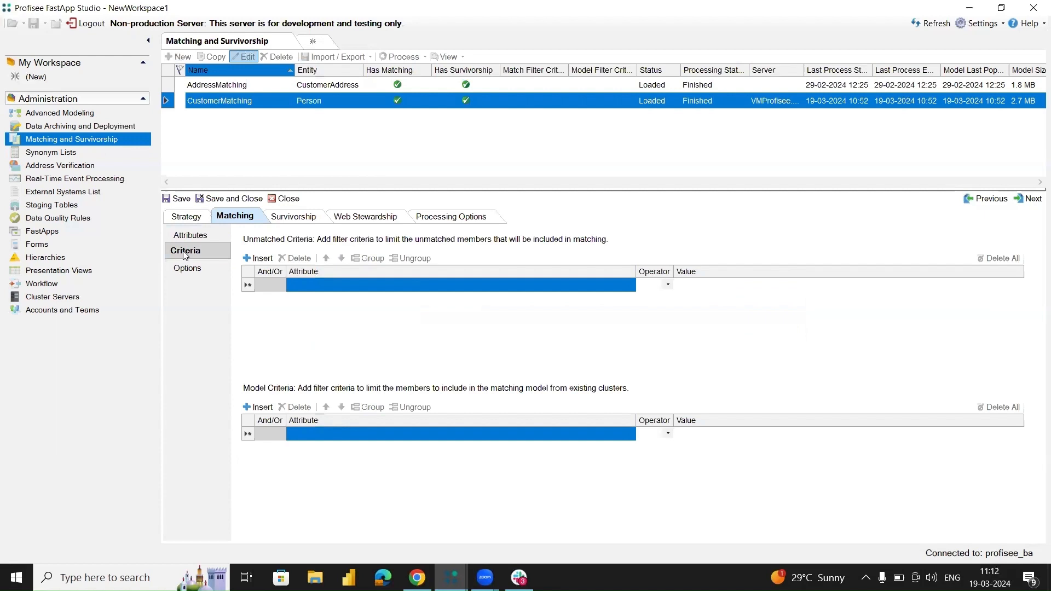
{"action": "left_click", "coordinate": [195, 269]}
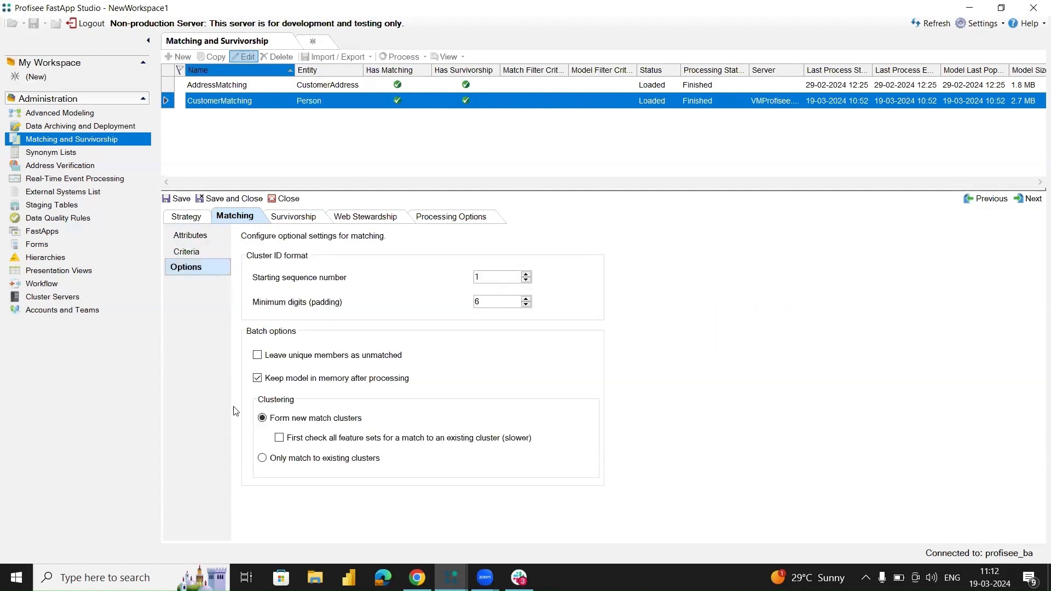
Run the survivorship Attribute Assistant, choosing to select existing and create new promotion output attributes
{"action": "left_click", "coordinate": [285, 218]}
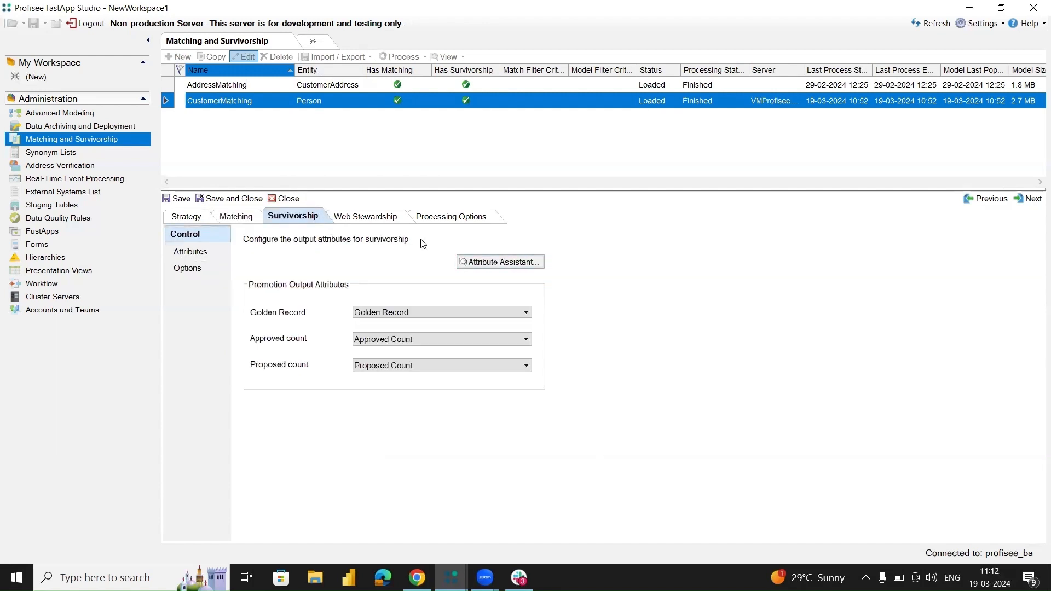
{"action": "left_click", "coordinate": [489, 262]}
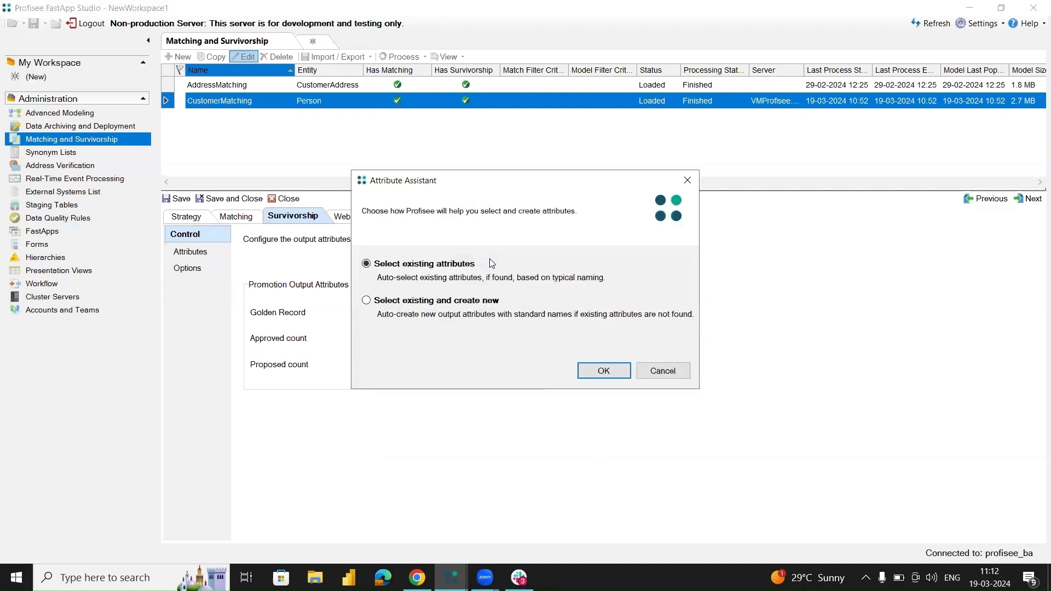
{"action": "left_click", "coordinate": [378, 305]}
{"action": "left_click", "coordinate": [604, 372]}
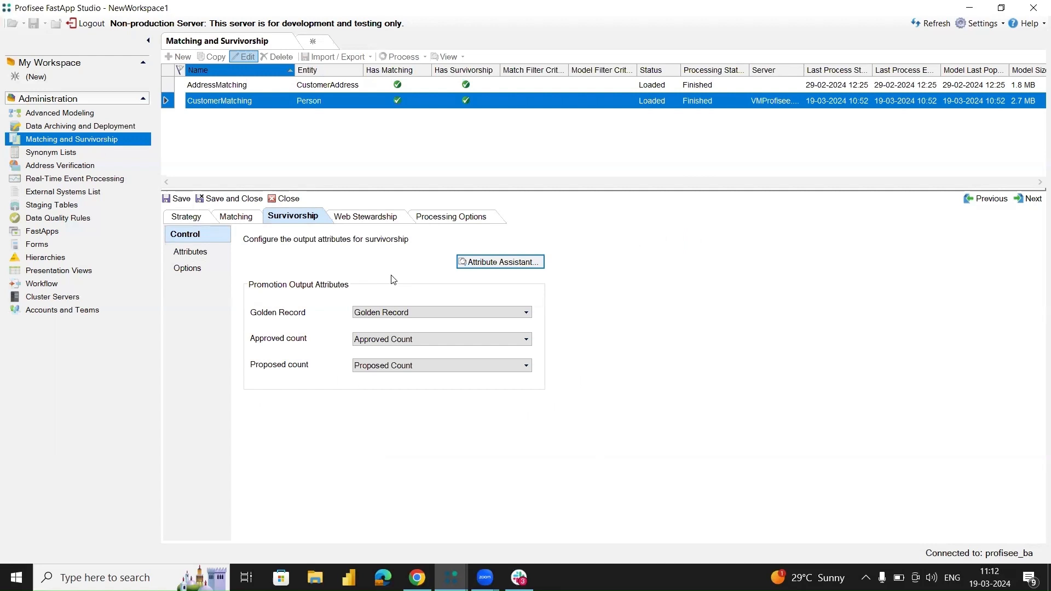
Create a new survivorship attribute set named Set1 containing the Date Of Birth attribute
{"action": "left_click", "coordinate": [195, 251]}
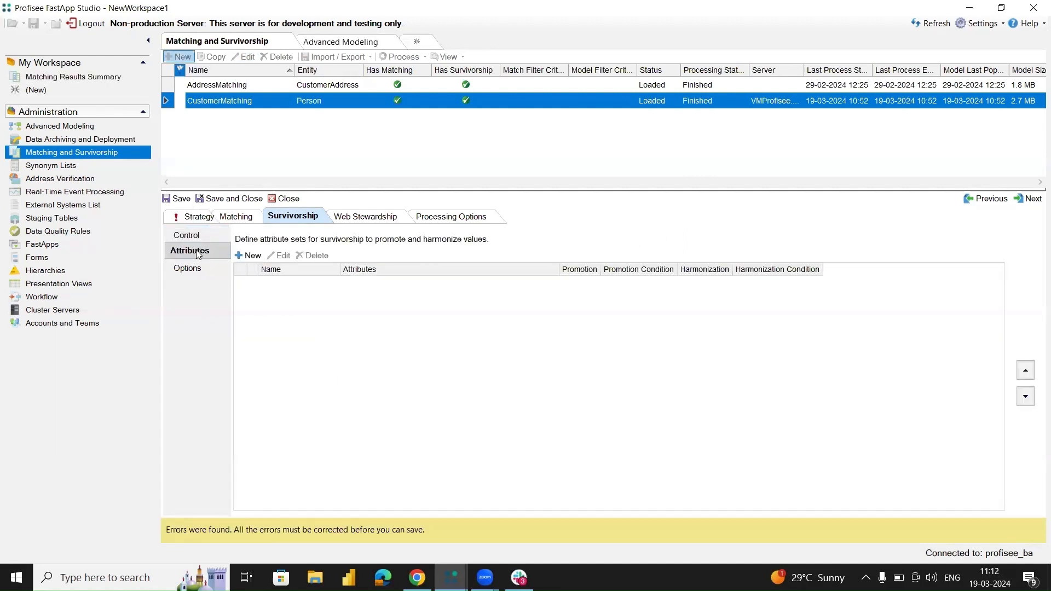
{"action": "left_click", "coordinate": [249, 255]}
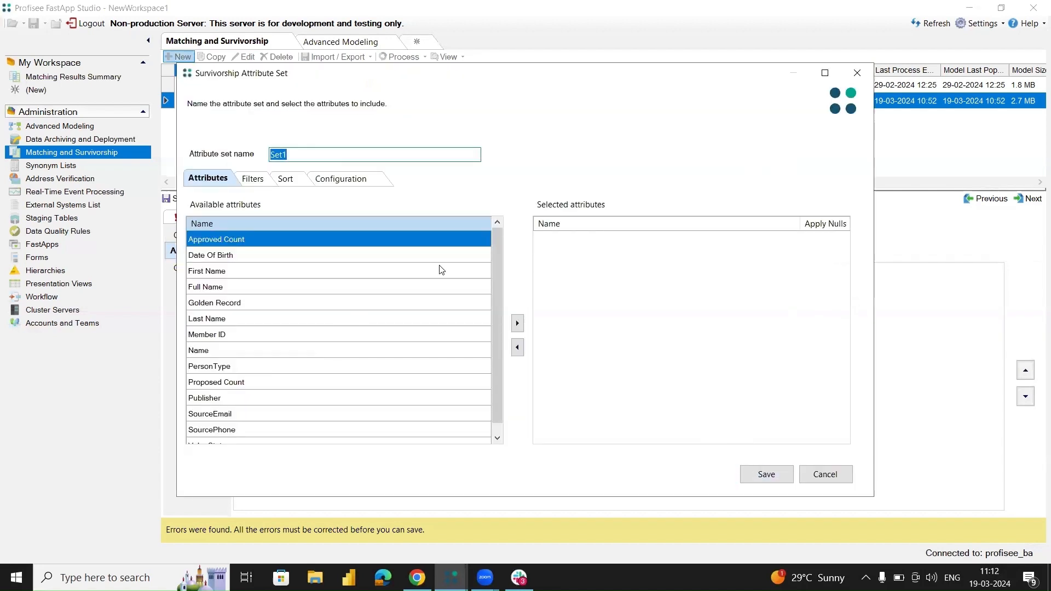
{"action": "scroll", "coordinate": [257, 361], "scroll_direction": "down", "scroll_amount": 1}
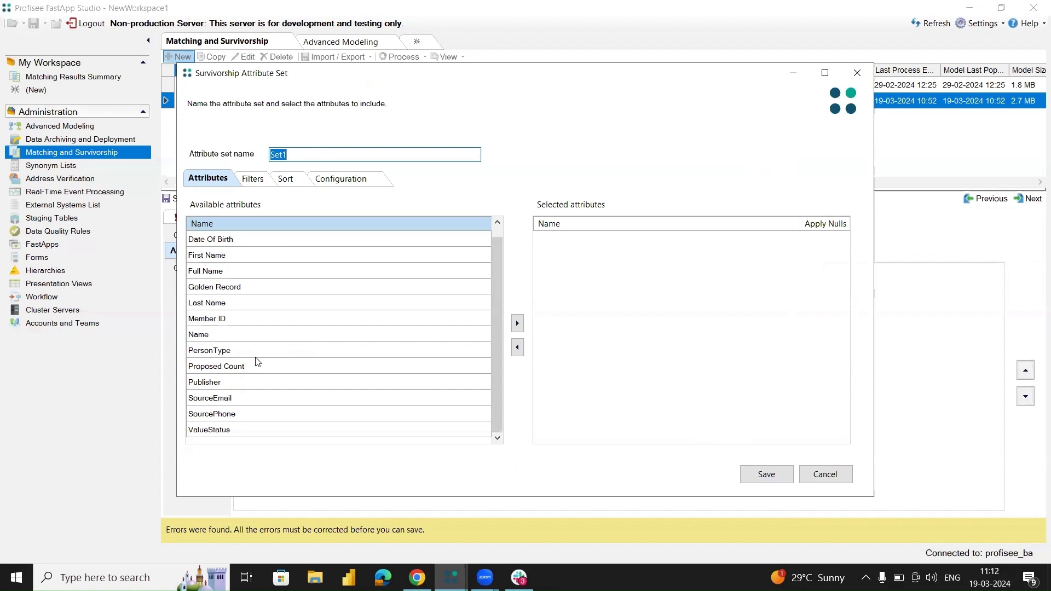
{"action": "scroll", "coordinate": [242, 299], "scroll_direction": "up", "scroll_amount": 1}
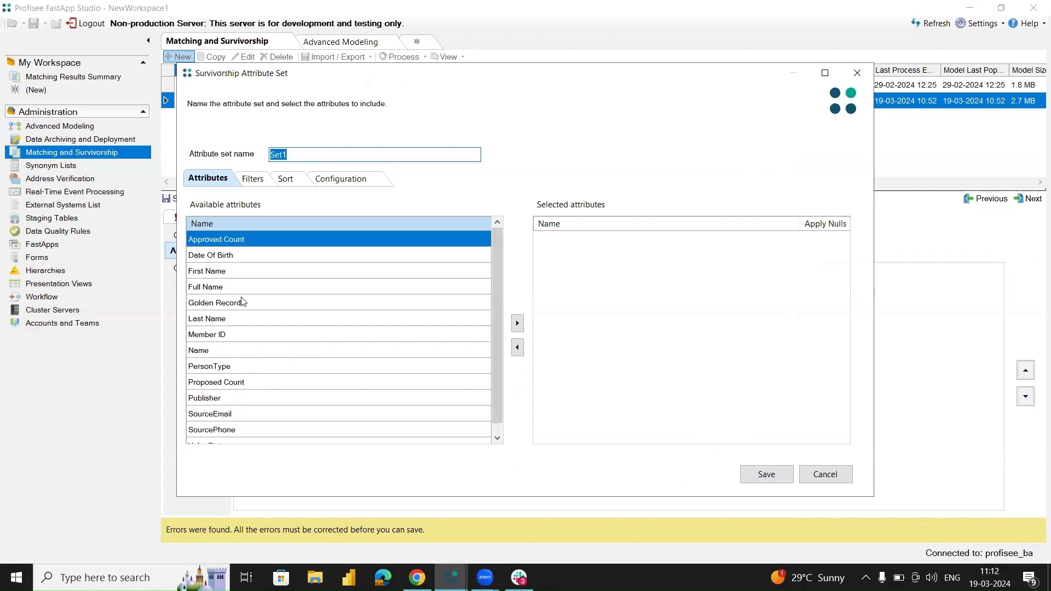
{"action": "left_click", "coordinate": [214, 260]}
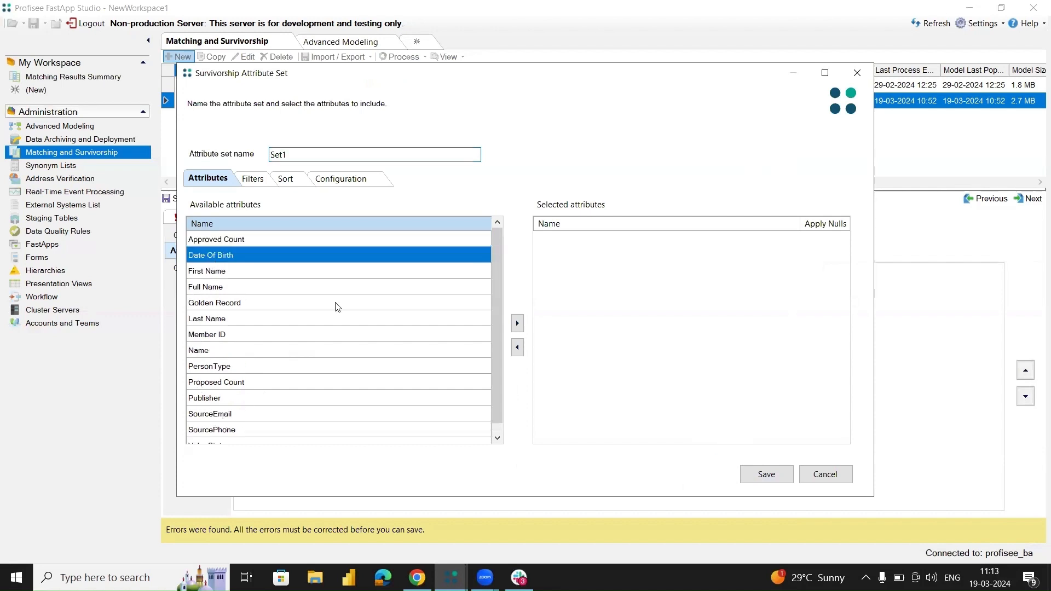
{"action": "left_click", "coordinate": [517, 324]}
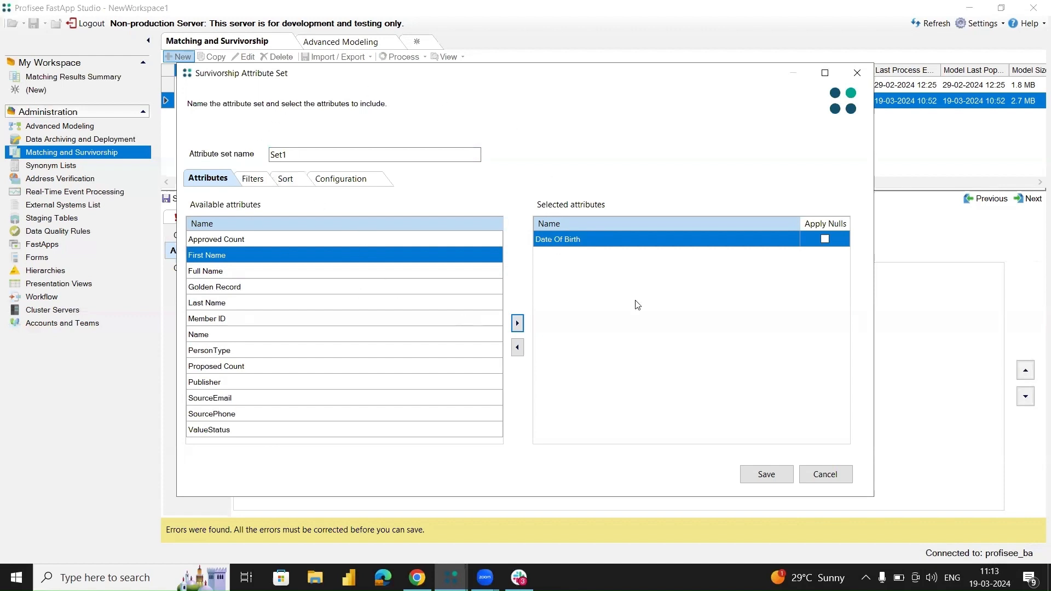
Add a promotion filter on the Publisher attribute with the equals operator and pick its value
{"action": "left_click", "coordinate": [252, 179]}
{"action": "left_click", "coordinate": [332, 235]}
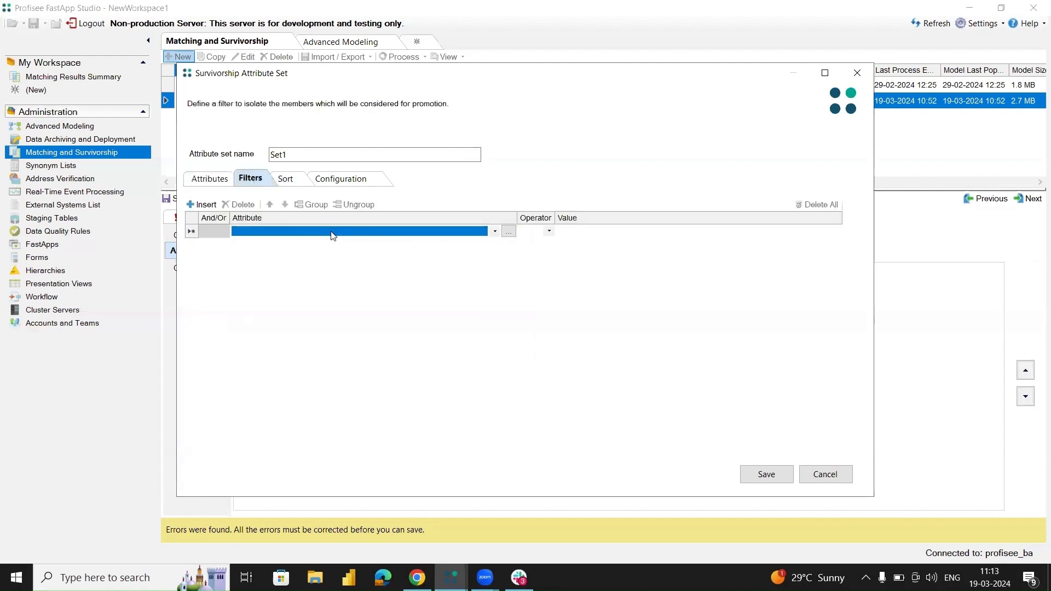
{"action": "left_click", "coordinate": [495, 230]}
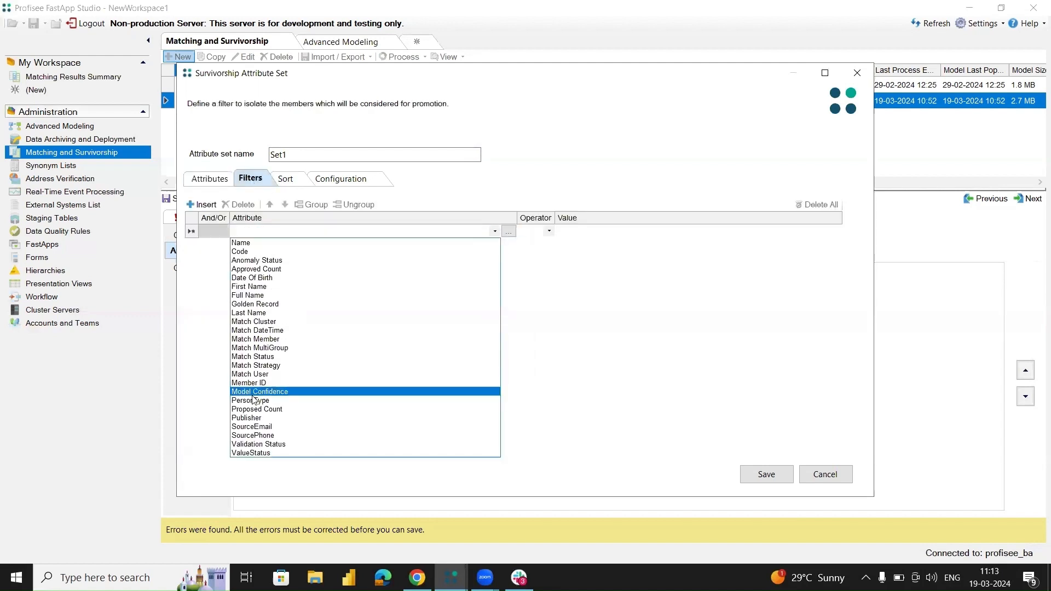
{"action": "left_click", "coordinate": [254, 420]}
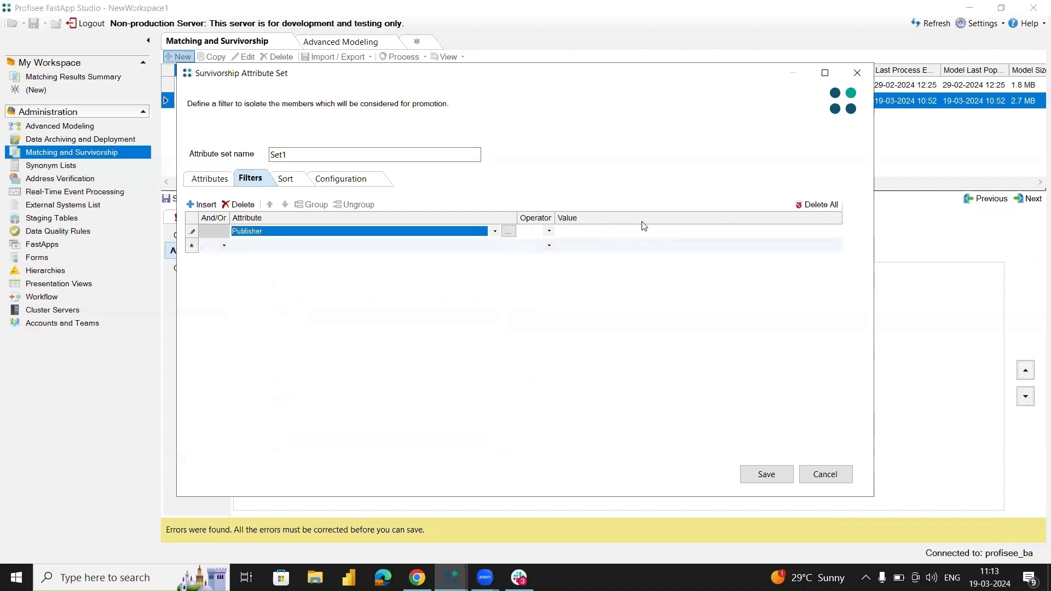
{"action": "left_click", "coordinate": [551, 236]}
{"action": "left_click", "coordinate": [552, 236]}
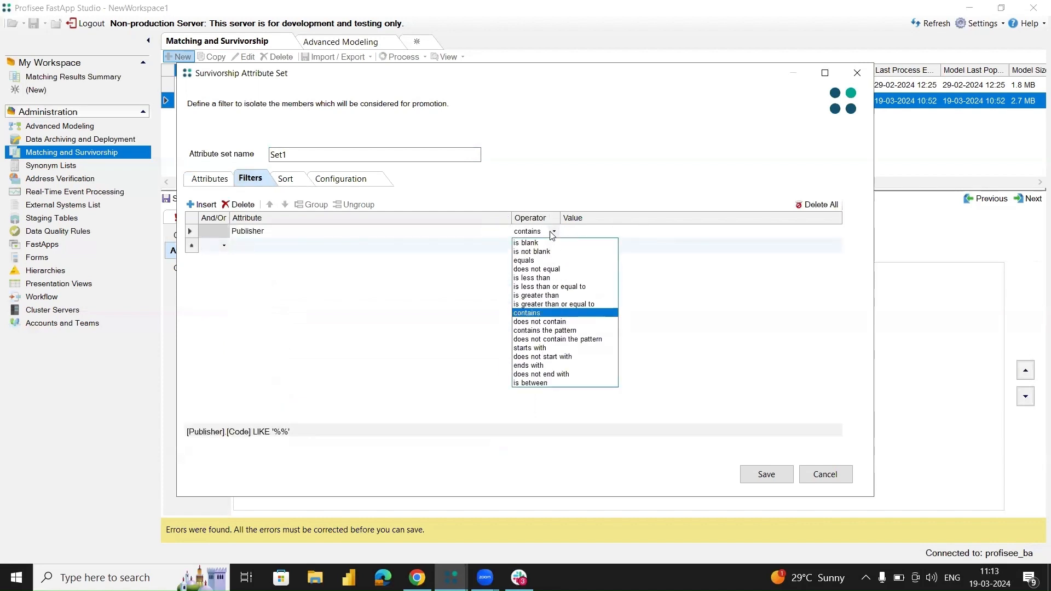
{"action": "left_click", "coordinate": [534, 261]}
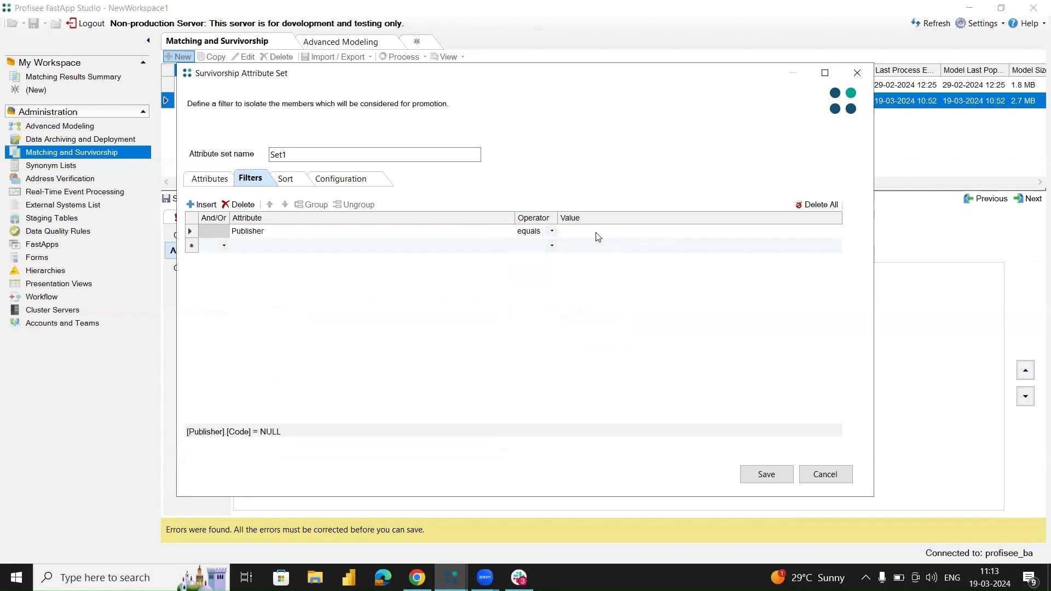
{"action": "left_click", "coordinate": [582, 237]}
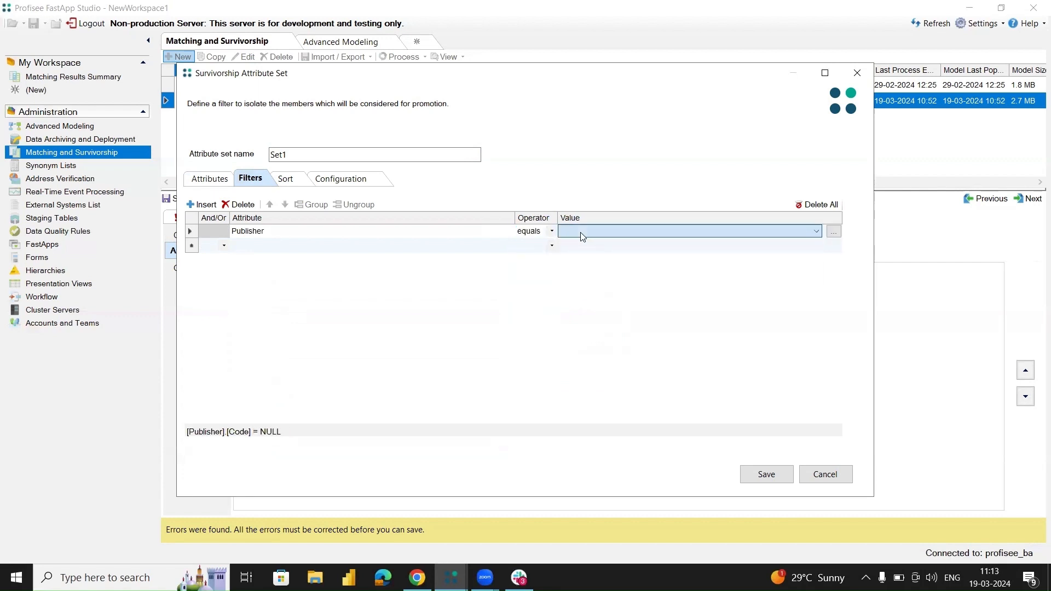
{"action": "left_click", "coordinate": [582, 237]}
{"action": "left_click", "coordinate": [580, 251]}
Configure Set1's promotion with the Always copy (overwrite) policy and the Record completeness and Value occurrence criteria, then save it
{"action": "left_click", "coordinate": [284, 179]}
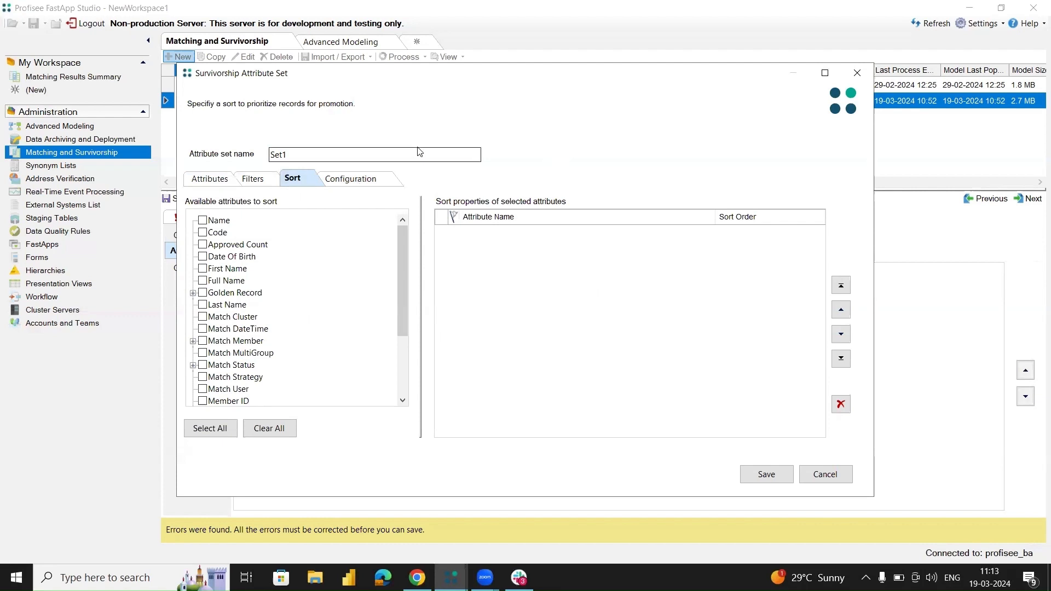
{"action": "left_click", "coordinate": [341, 180]}
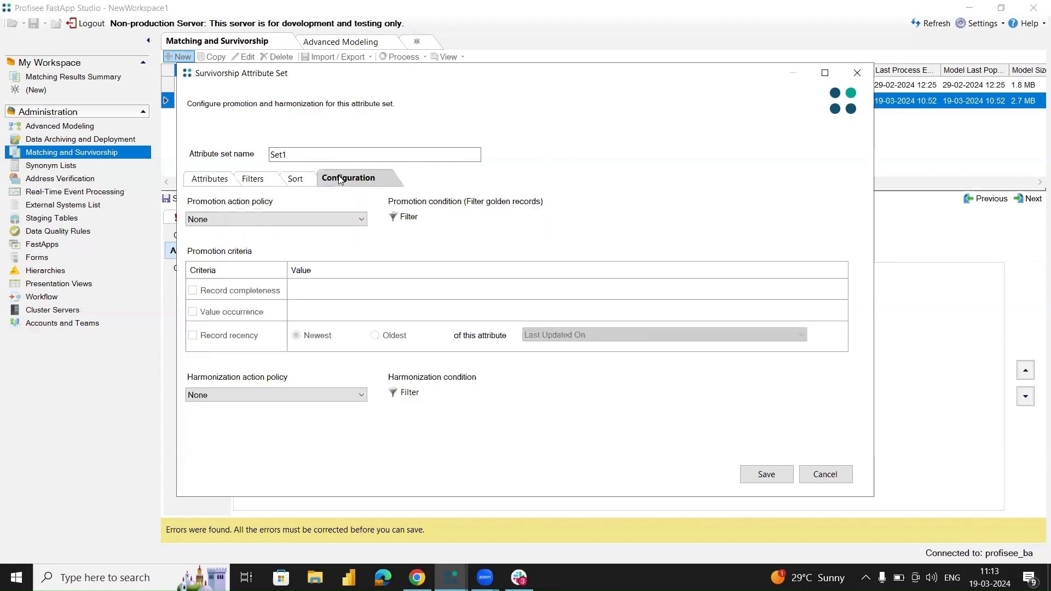
{"action": "left_click", "coordinate": [272, 220]}
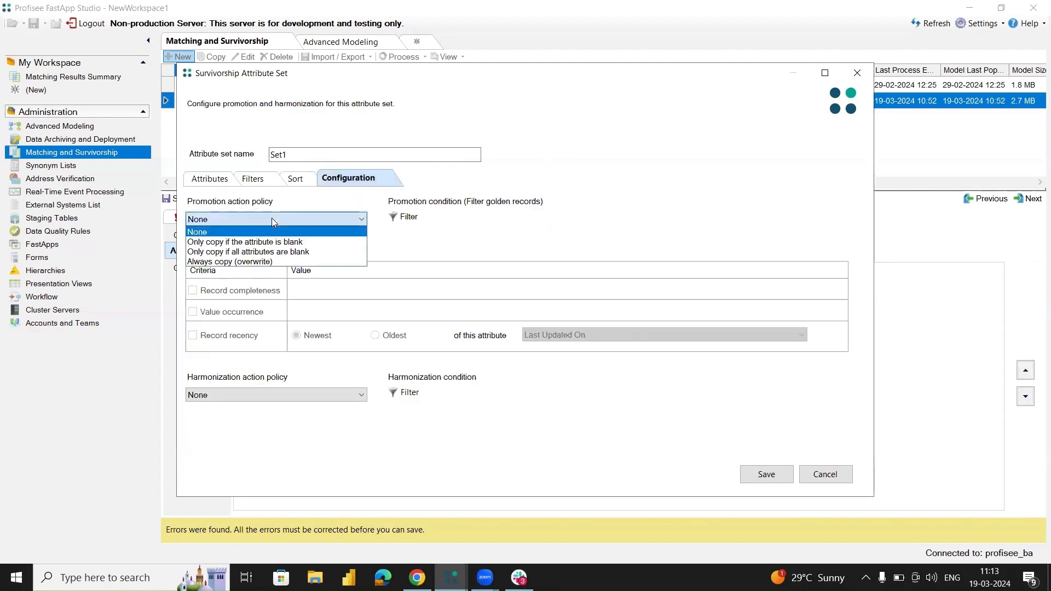
{"action": "left_click", "coordinate": [234, 262]}
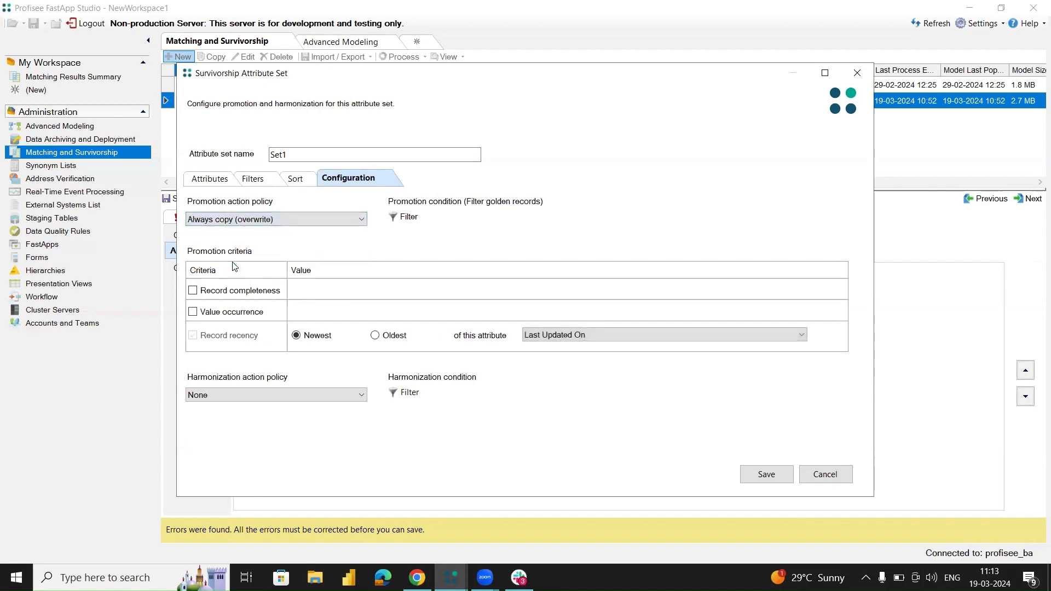
{"action": "left_click", "coordinate": [209, 292]}
{"action": "left_click", "coordinate": [202, 311]}
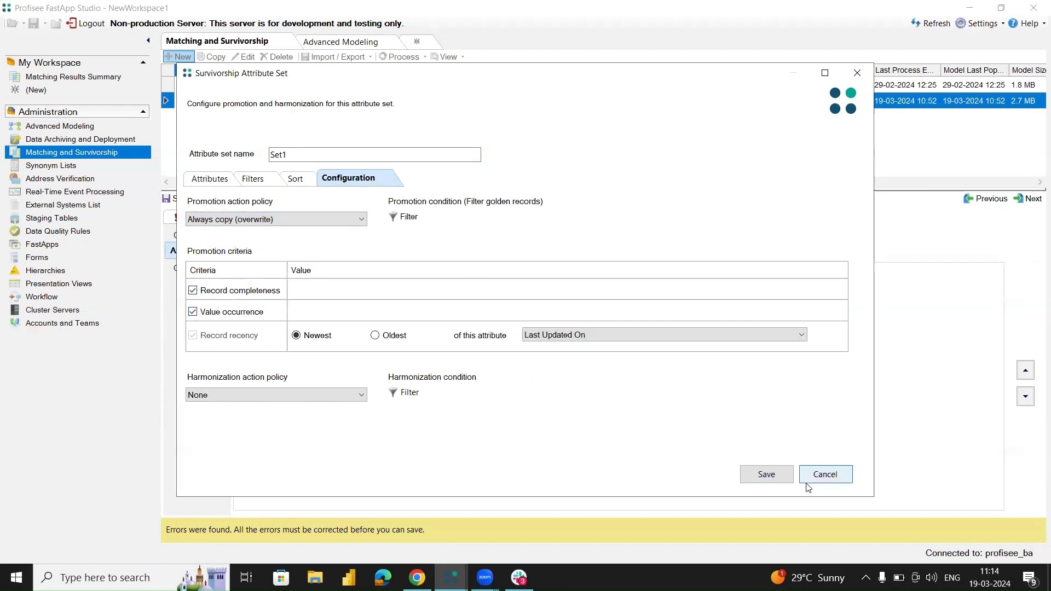
{"action": "left_click", "coordinate": [766, 473]}
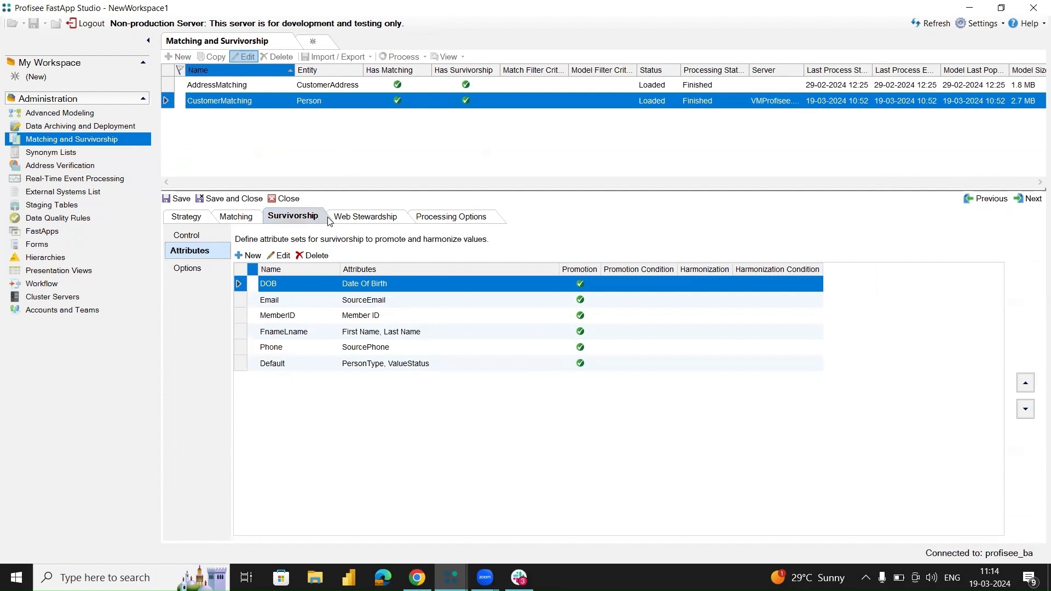
Set the strategy's processing server to VMProfisee.bluealtair.dev and save and close the strategy
{"action": "left_click", "coordinate": [362, 220]}
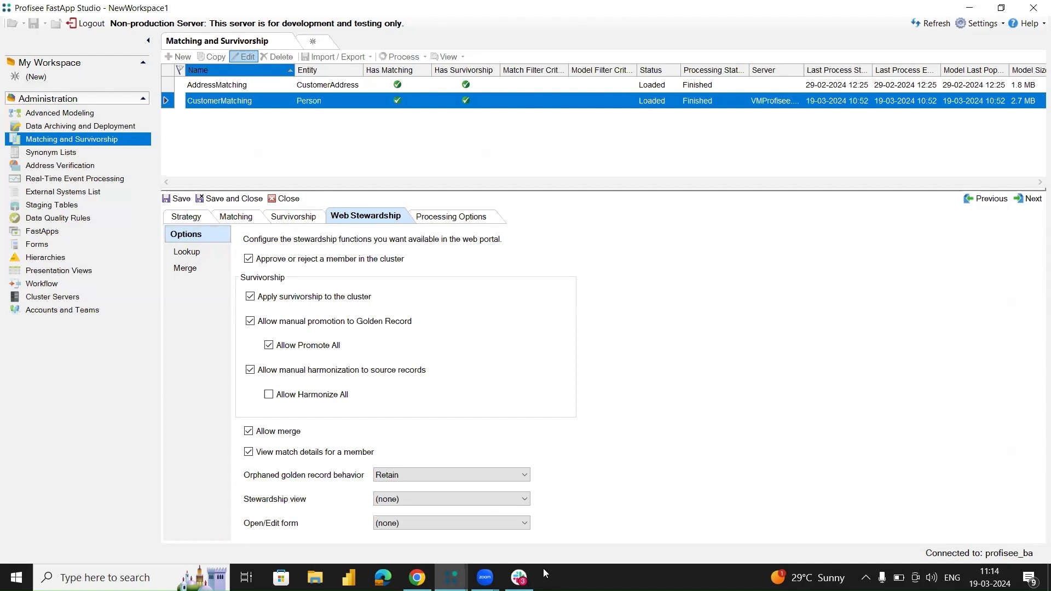
{"action": "left_click", "coordinate": [473, 218]}
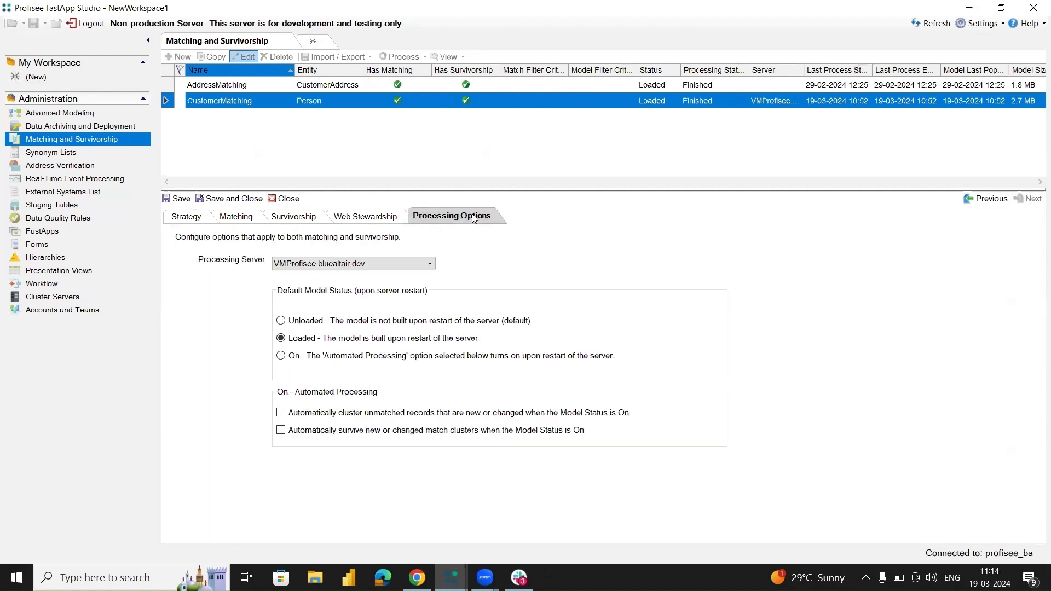
{"action": "left_click", "coordinate": [375, 269]}
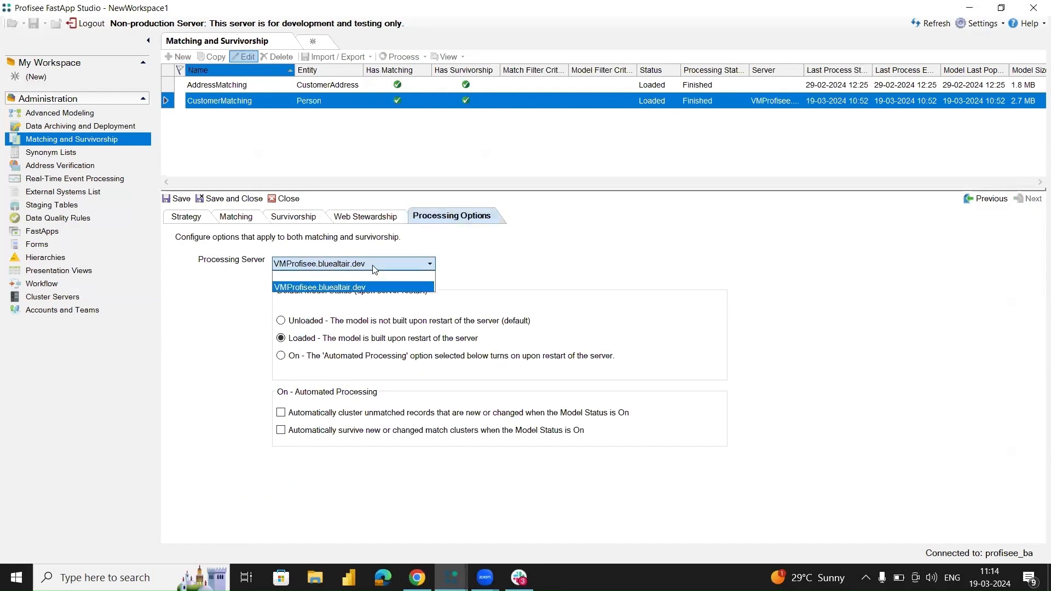
{"action": "left_click", "coordinate": [300, 294]}
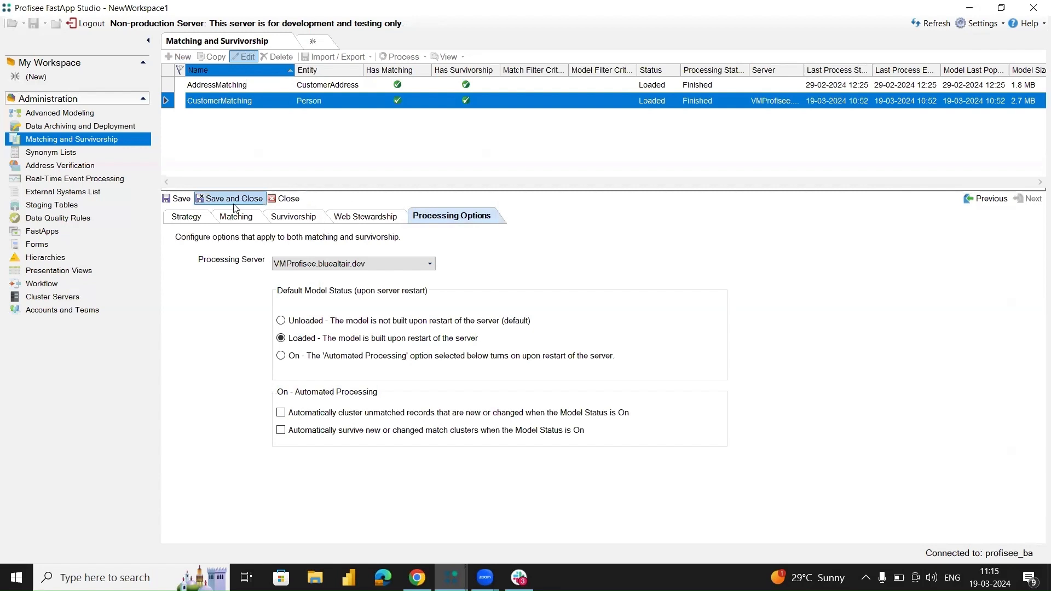
{"action": "left_click", "coordinate": [278, 200]}
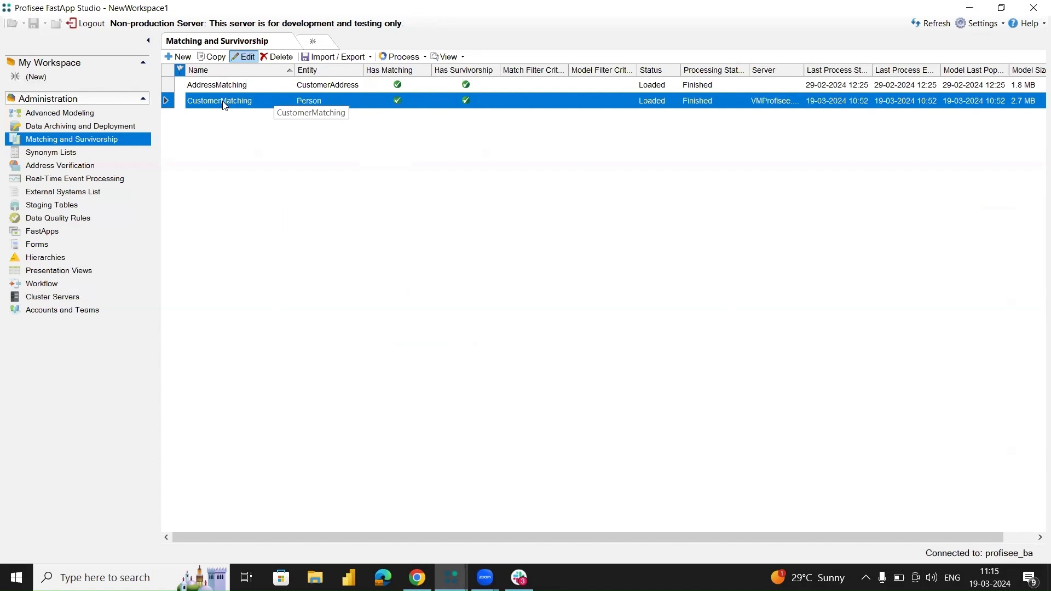
Open the Profisee model from the server in Advanced Modeling without checking it out
{"action": "left_click", "coordinate": [72, 115]}
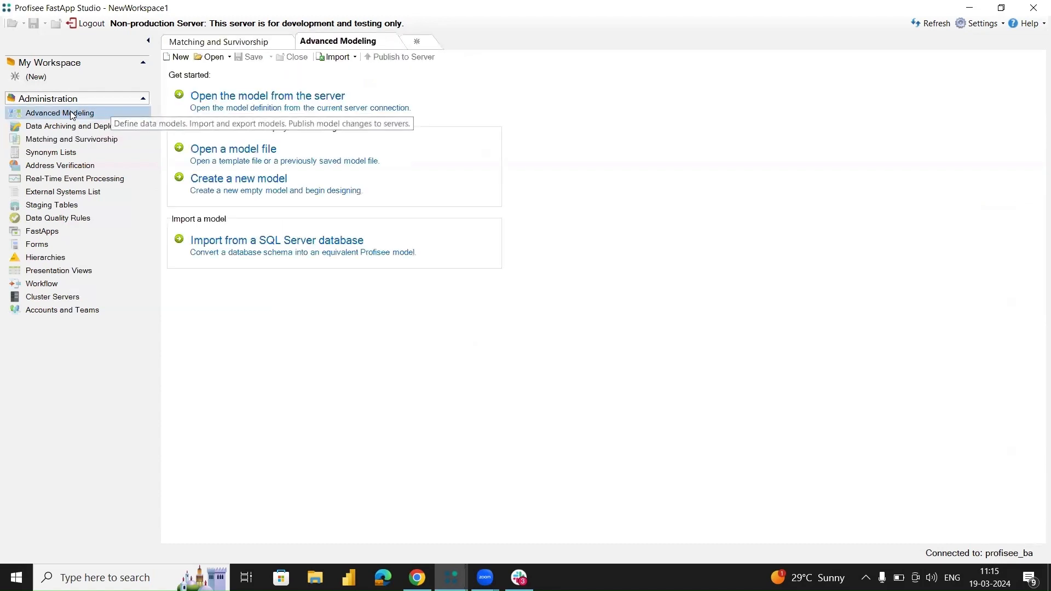
{"action": "left_click", "coordinate": [208, 99]}
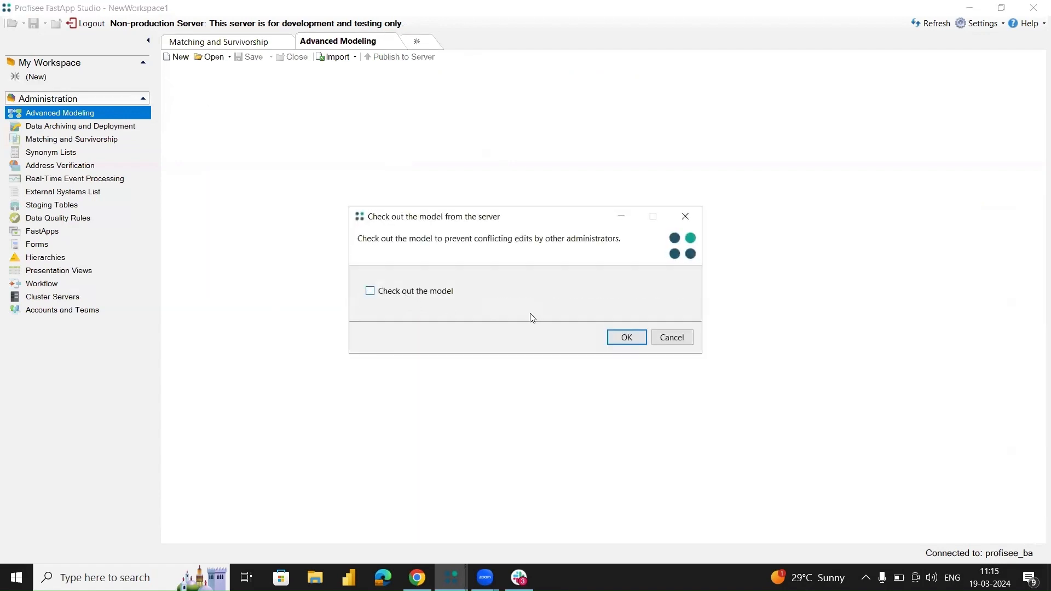
{"action": "left_click", "coordinate": [627, 338]}
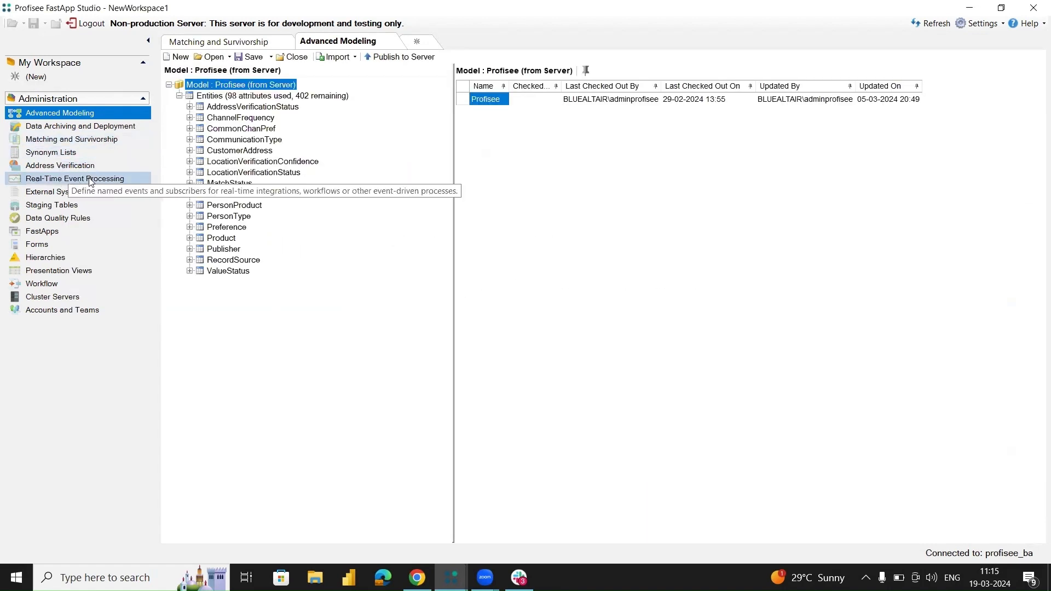
Run matching and survivorship processing on the CustomerMatching strategy with the default options
{"action": "left_click", "coordinate": [64, 139]}
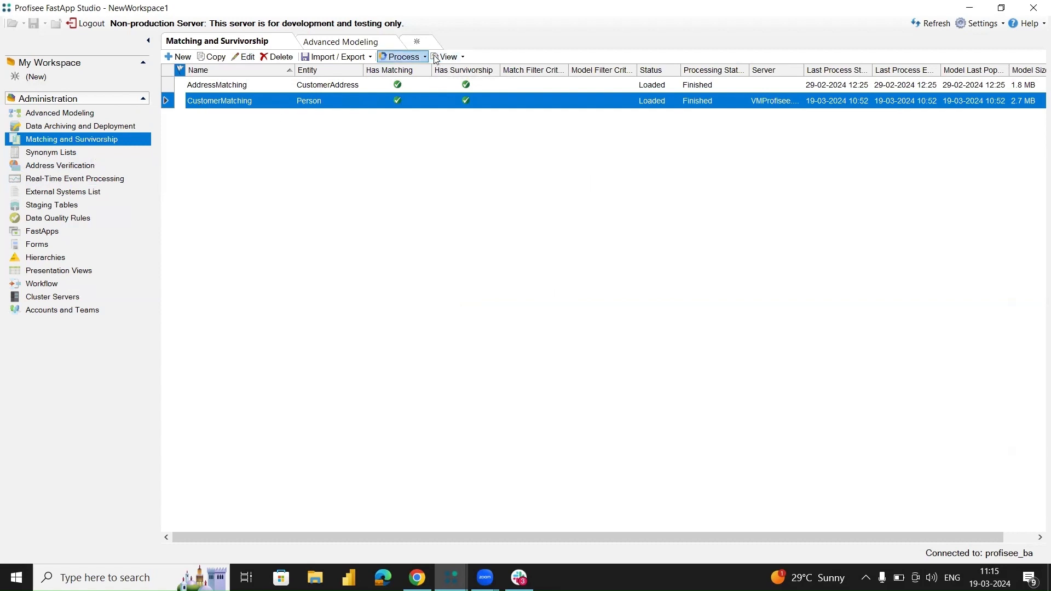
{"action": "left_click", "coordinate": [405, 57]}
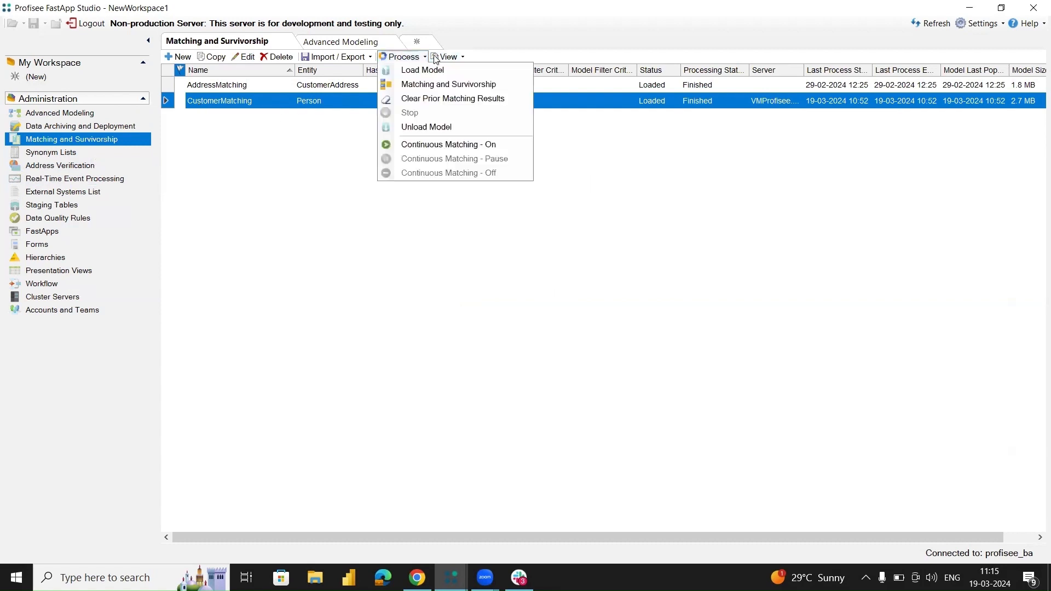
{"action": "left_click", "coordinate": [416, 85]}
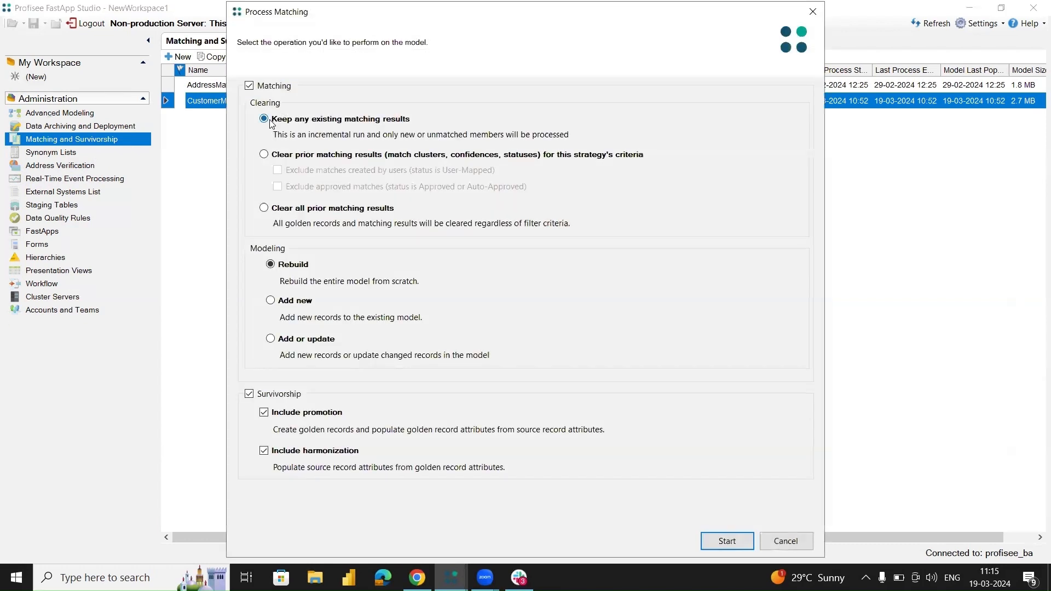
{"action": "left_click", "coordinate": [741, 534]}
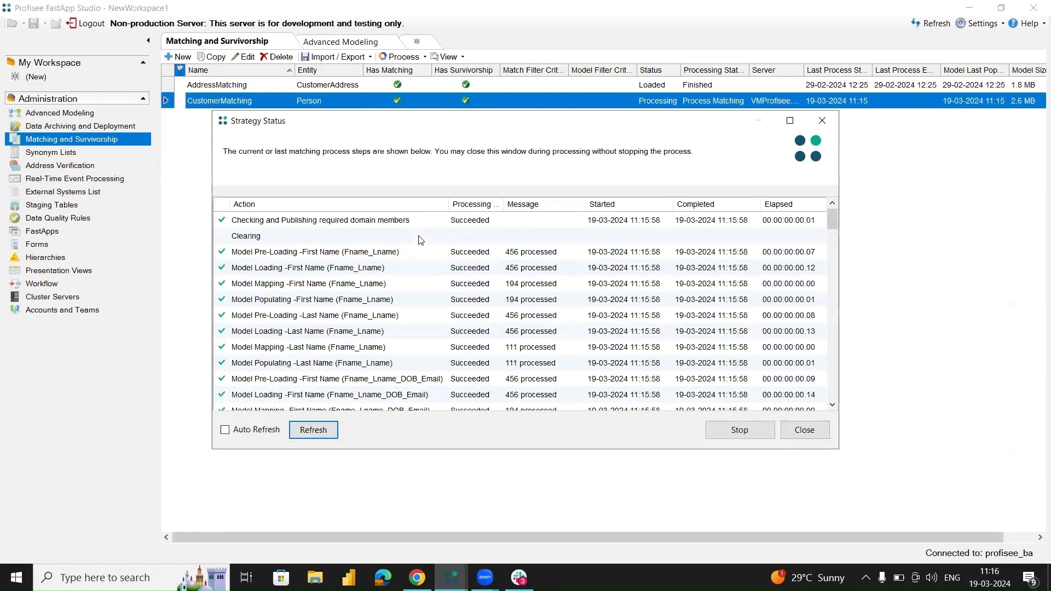
Review the processing steps in the strategy status window, refreshing it before closing
{"action": "scroll", "coordinate": [400, 285], "scroll_direction": "down", "scroll_amount": 10}
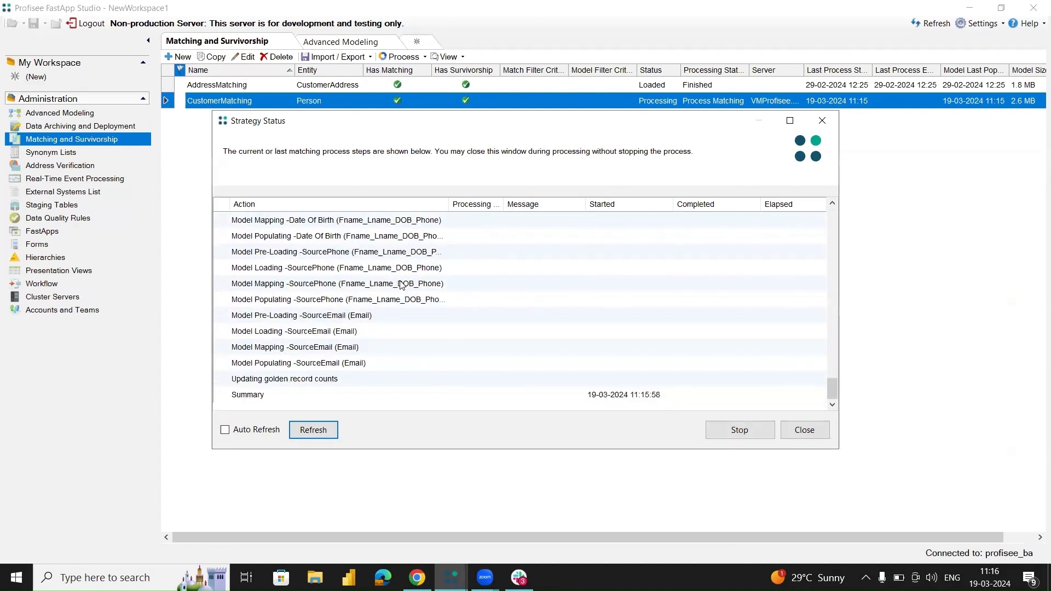
{"action": "left_click", "coordinate": [320, 429]}
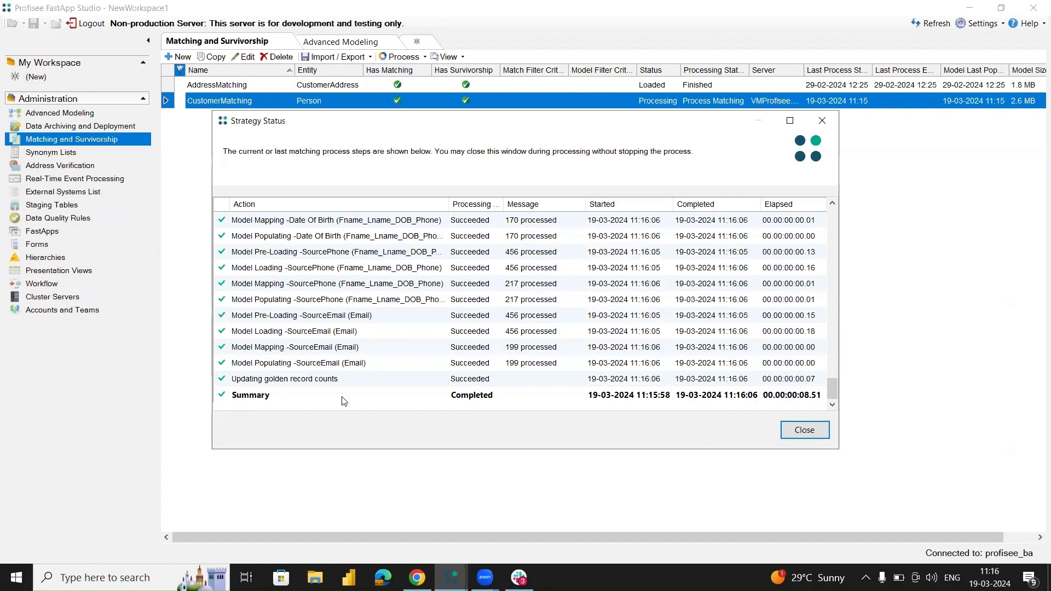
{"action": "left_click", "coordinate": [805, 430]}
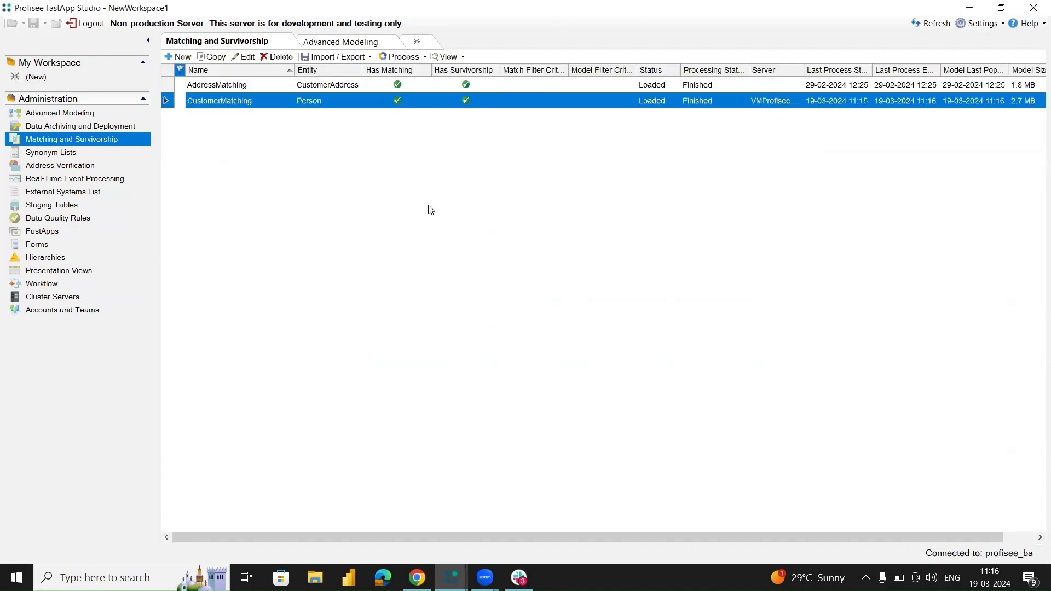
Open the CustomerMatching results summary with refreshed results
{"action": "left_click", "coordinate": [463, 57]}
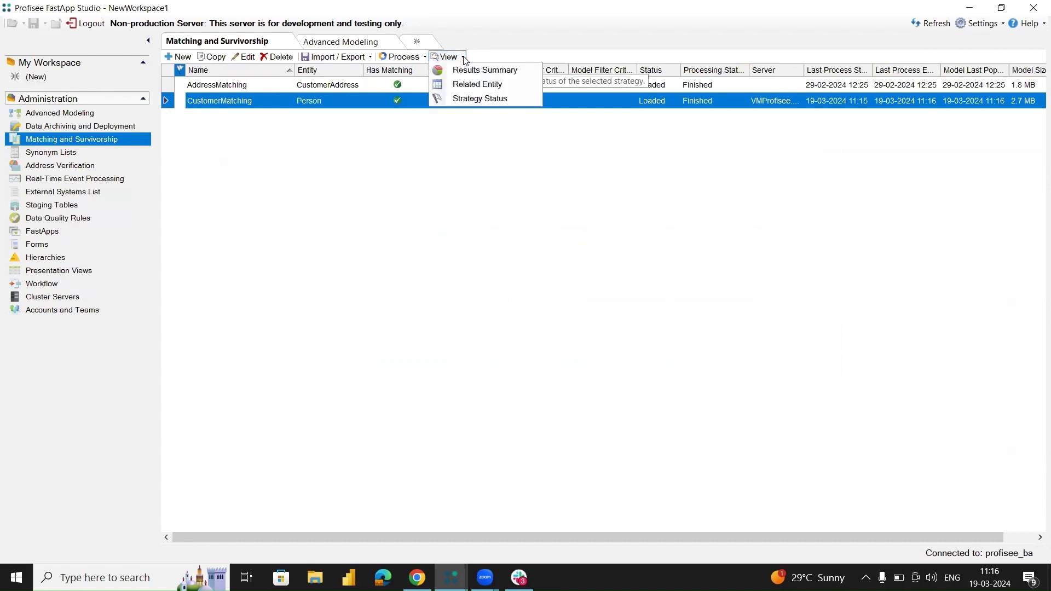
{"action": "left_click", "coordinate": [468, 69]}
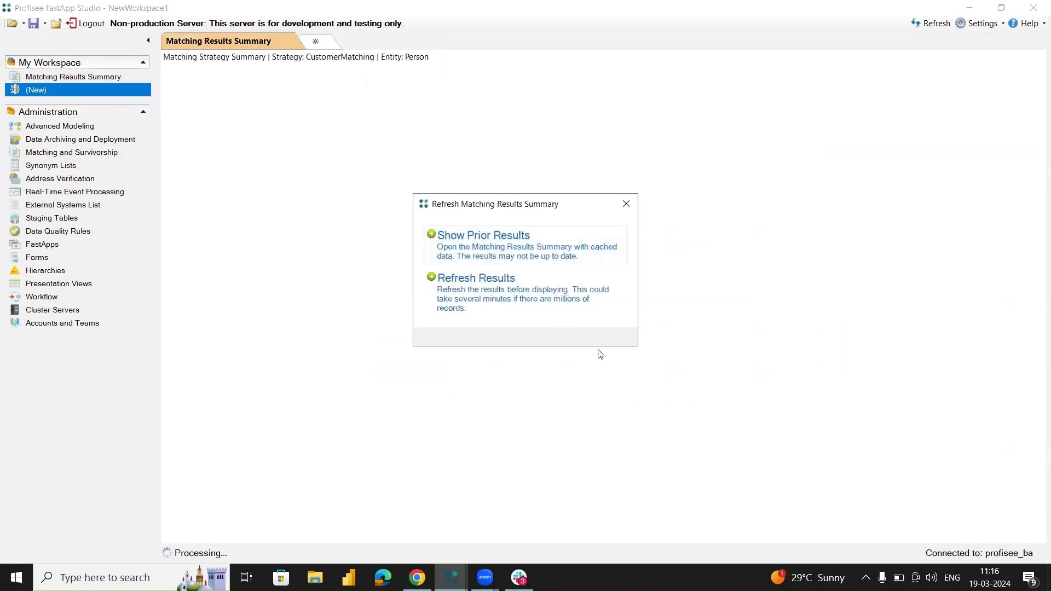
{"action": "left_click", "coordinate": [527, 309]}
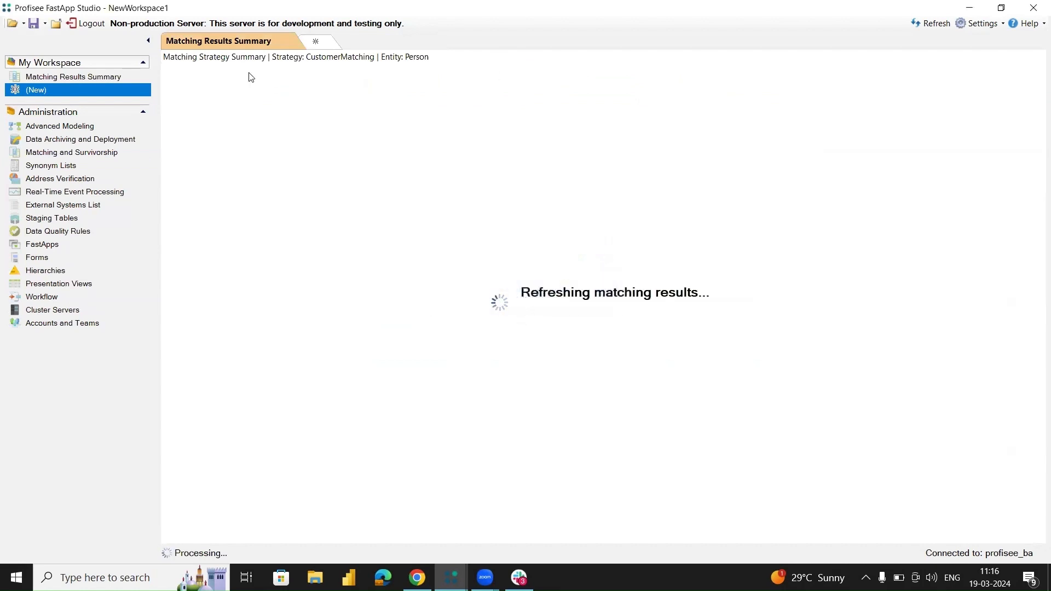